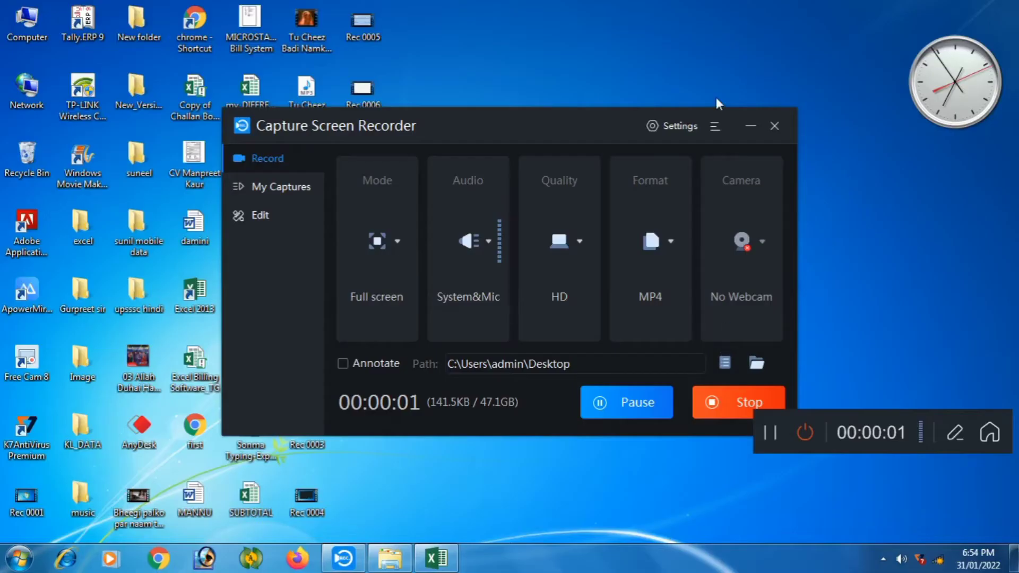
- Minimize the screen recorder and bring the SUBTOTAL workbook with the NUMBER / IN WORD sheet forward
{"action": "left_click", "coordinate": [751, 126]}
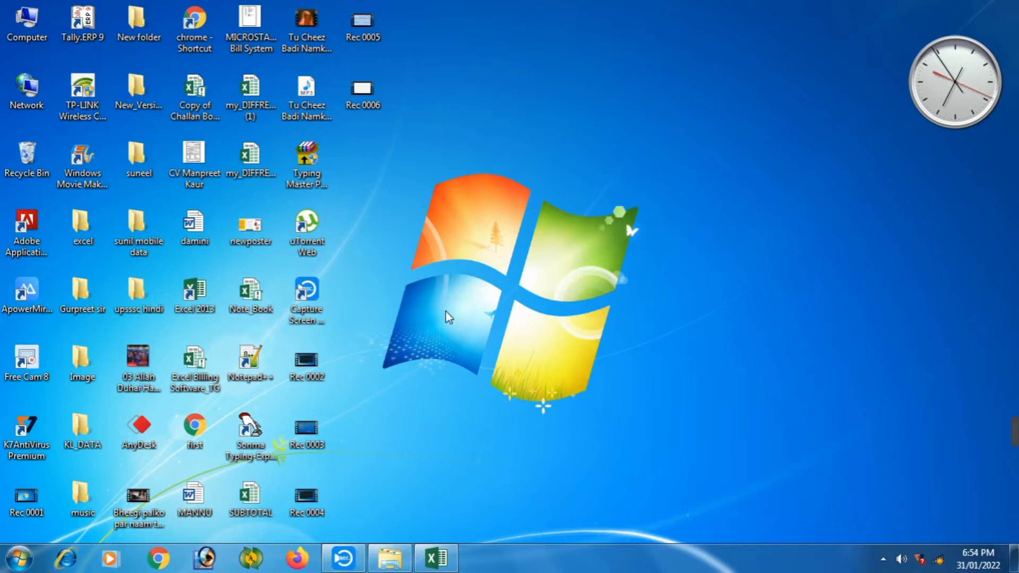
{"action": "left_click", "coordinate": [436, 559]}
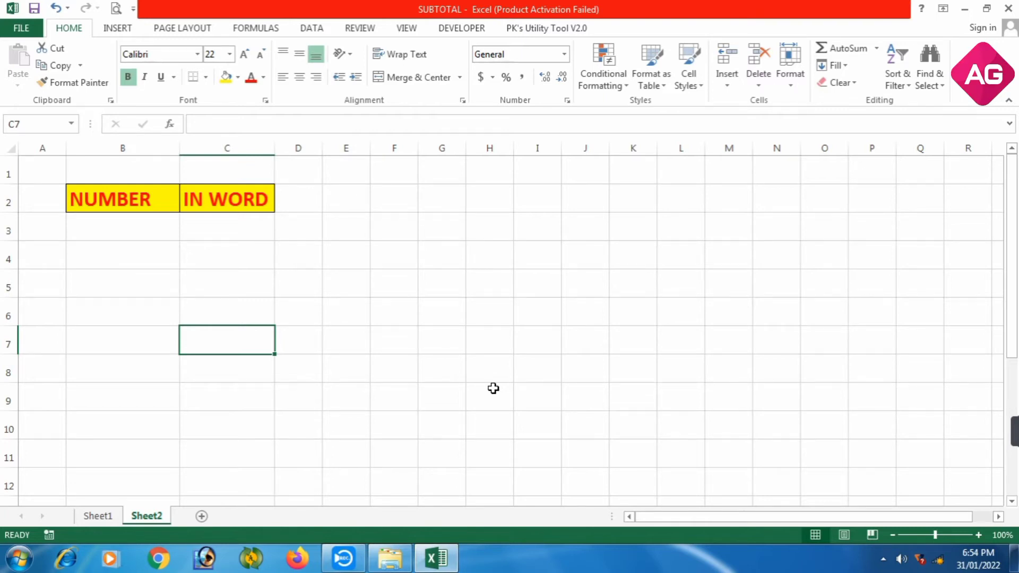
- Enter 123 in B3, left-align every cell on the sheet, then select C3
{"action": "left_click", "coordinate": [148, 233]}
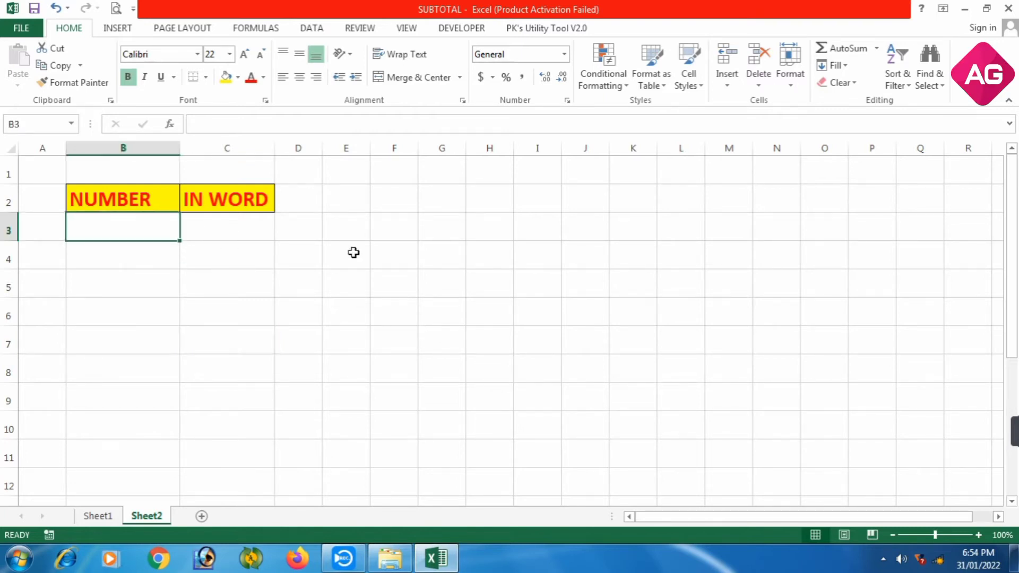
{"action": "type", "text": "123"}
{"action": "key", "text": "Tab"}
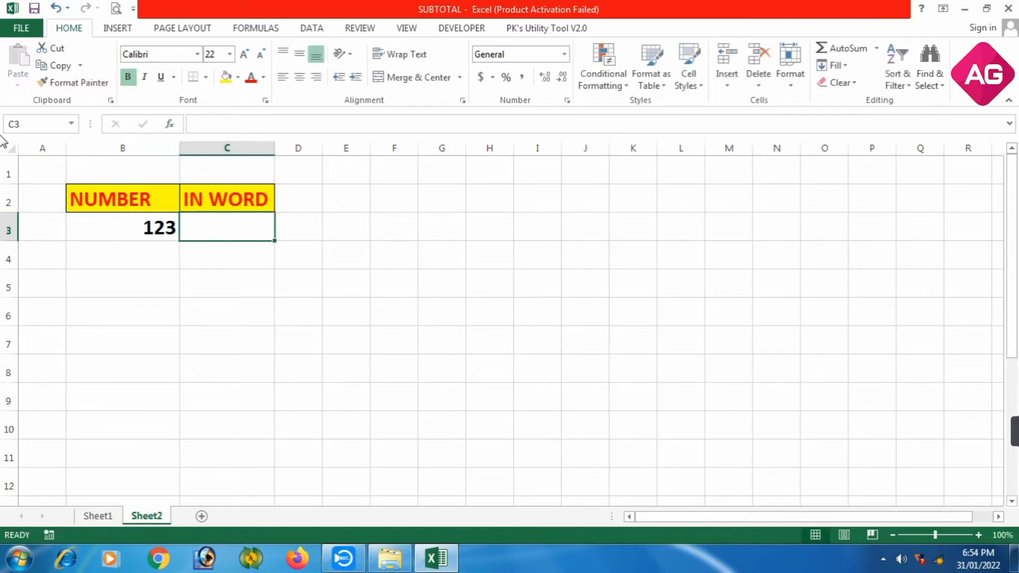
{"action": "left_click", "coordinate": [12, 148]}
{"action": "left_click", "coordinate": [283, 77]}
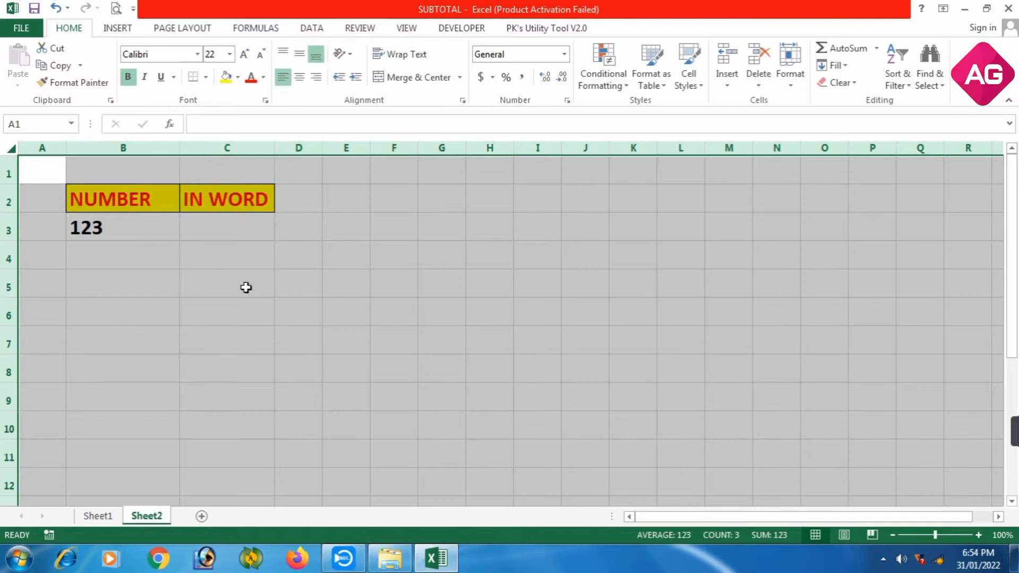
{"action": "left_click", "coordinate": [237, 232]}
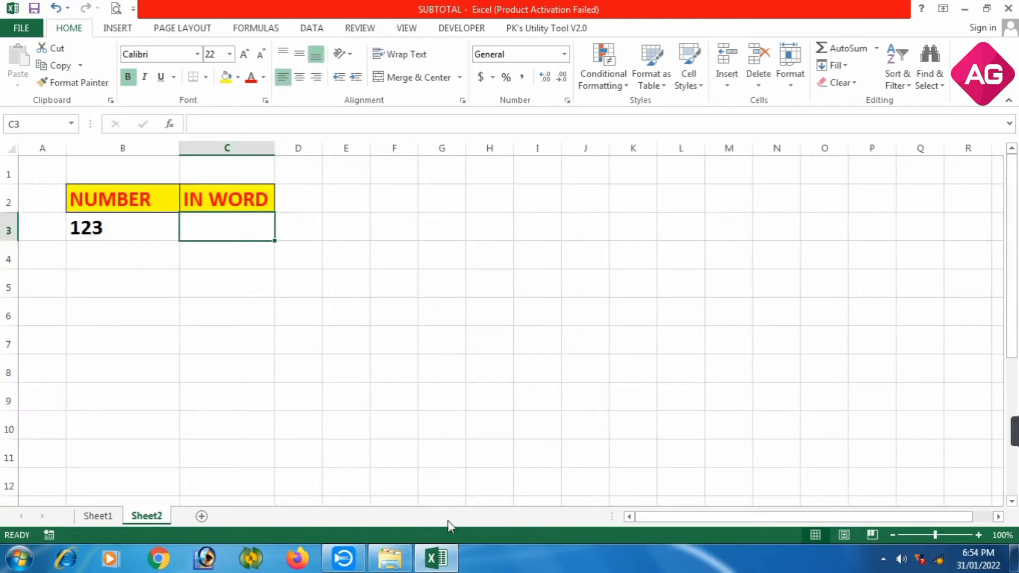
{"action": "mouse_move", "coordinate": [390, 559]}
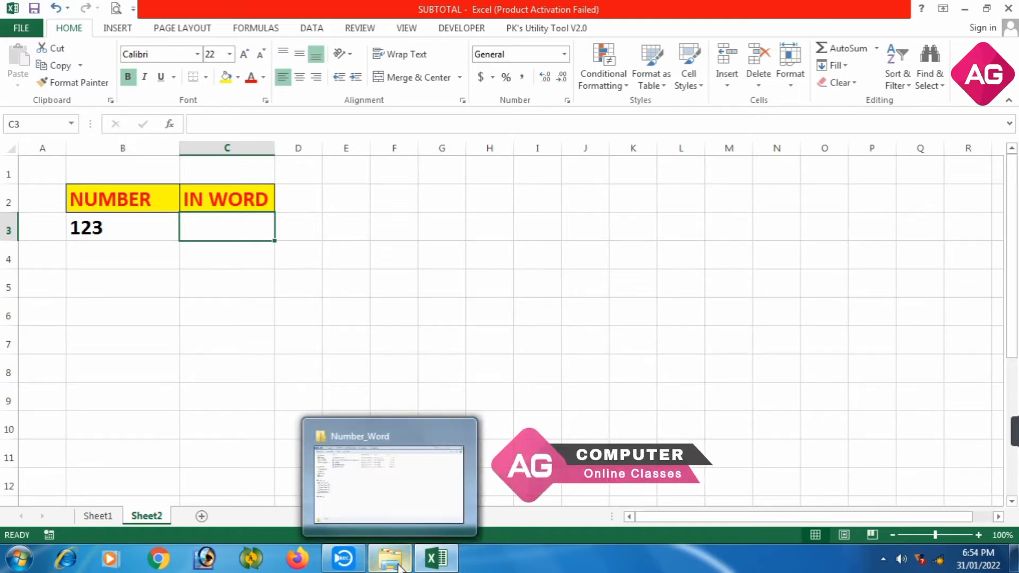
- Open 'amount in word' from the Number_Word folder, select all its SpellNumber code, and close it
{"action": "left_click", "coordinate": [399, 567]}
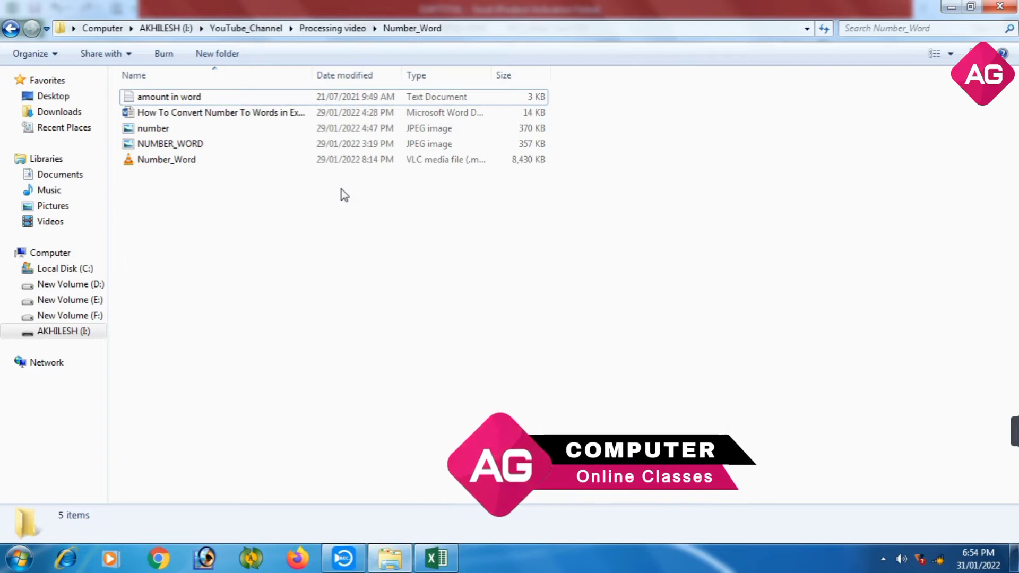
{"action": "double_click", "coordinate": [201, 95]}
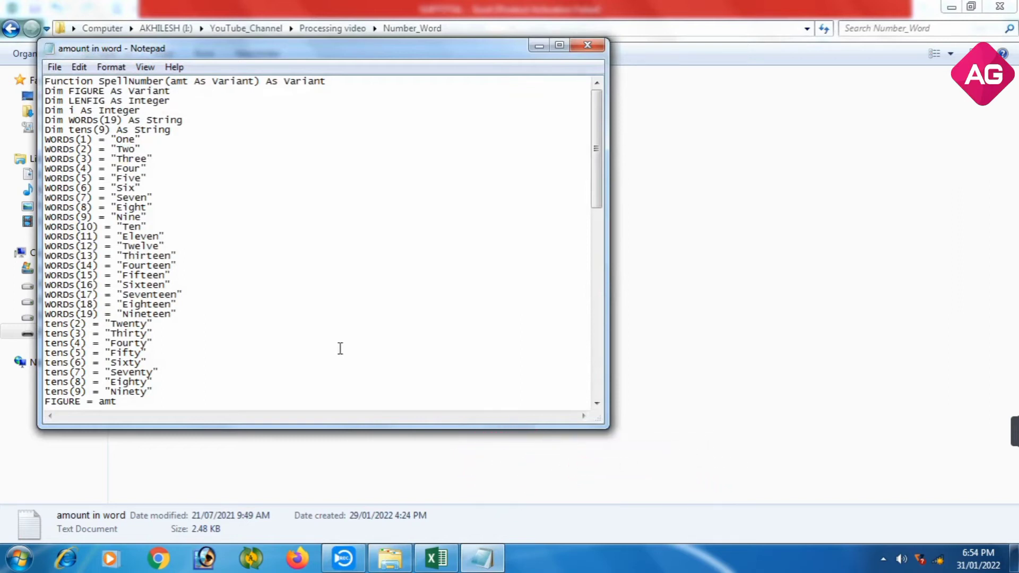
{"action": "key", "text": "ctrl+a"}
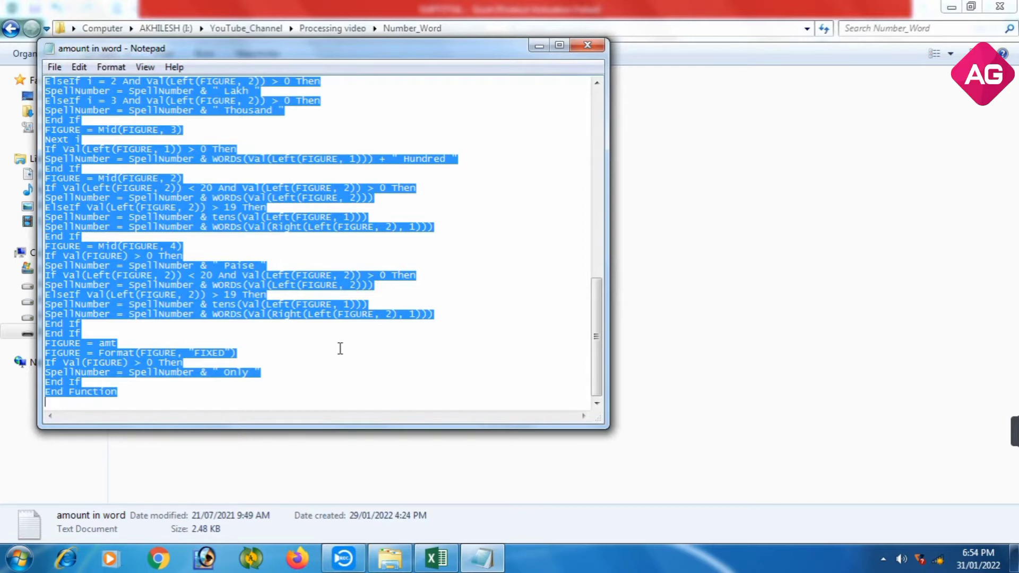
{"action": "left_click", "coordinate": [585, 46]}
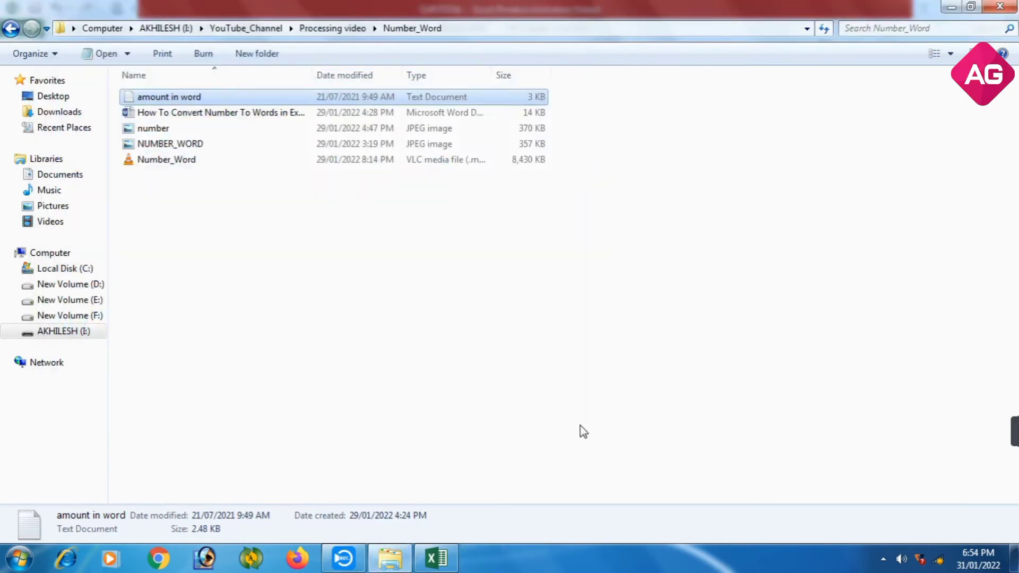
- From the Developer tab, paste the SpellNumber code into a new Module1 in the maximized VBA editor, then close it
{"action": "left_click", "coordinate": [446, 567]}
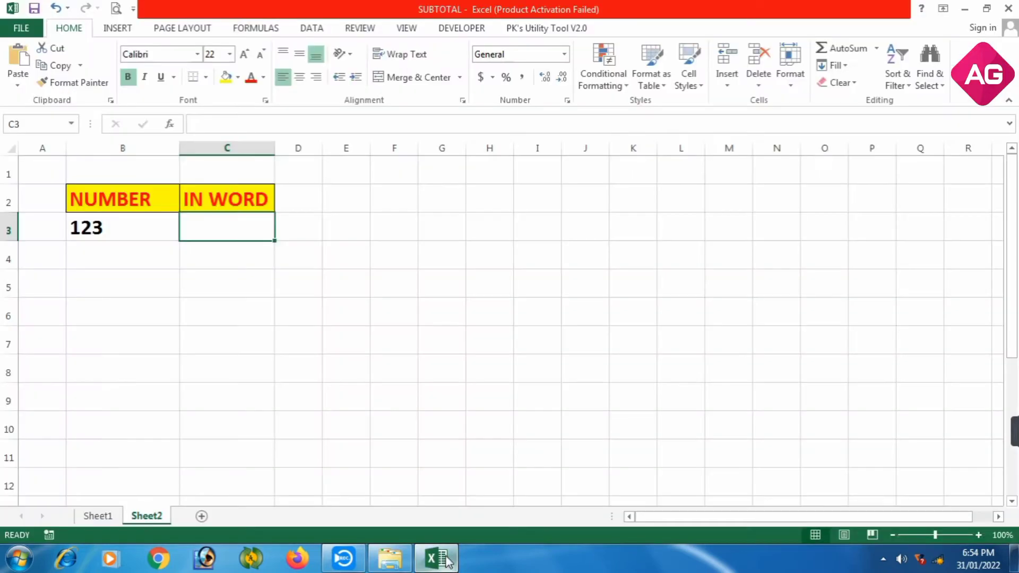
{"action": "left_click", "coordinate": [461, 28]}
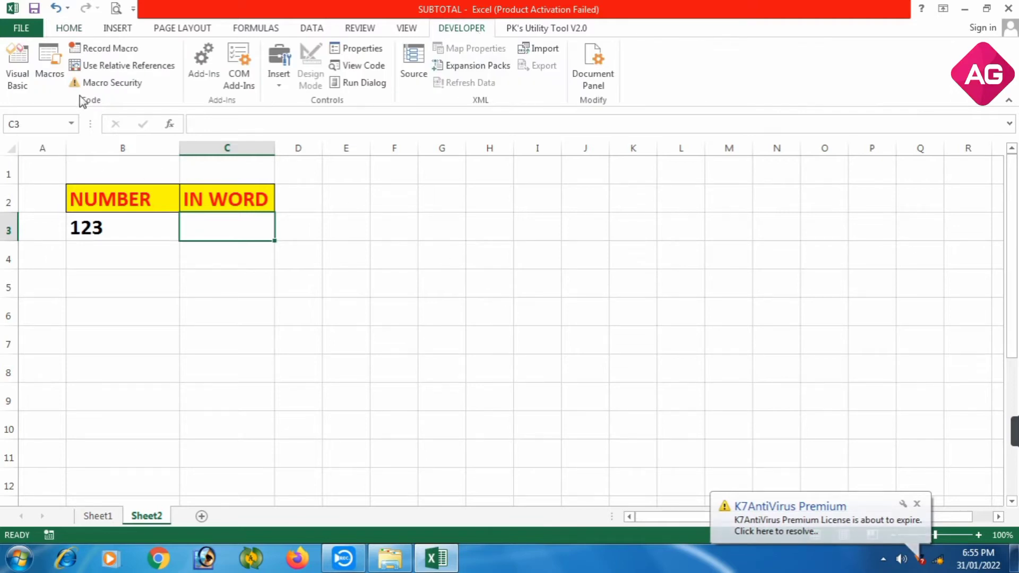
{"action": "left_click", "coordinate": [20, 72]}
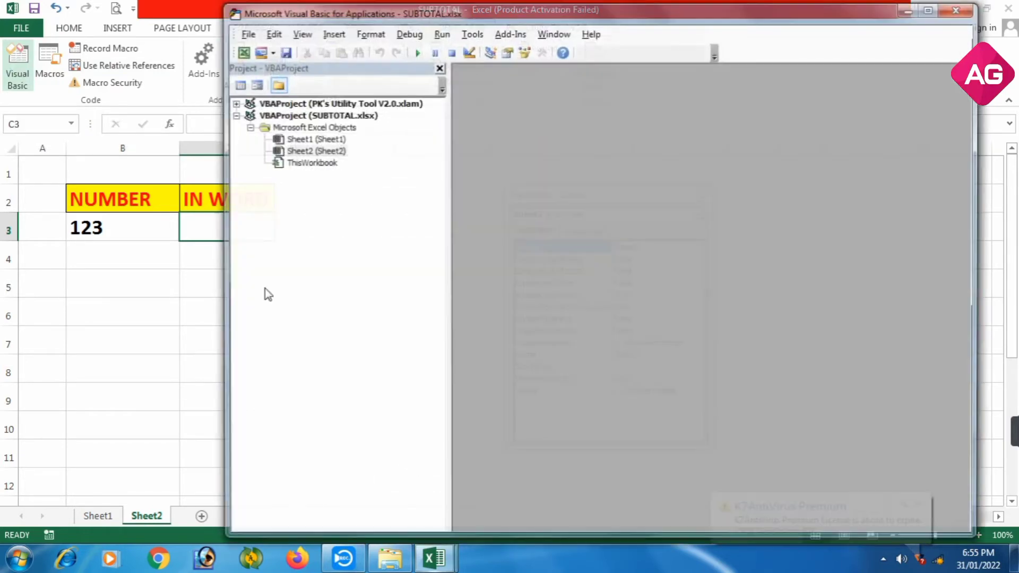
{"action": "left_click", "coordinate": [932, 8]}
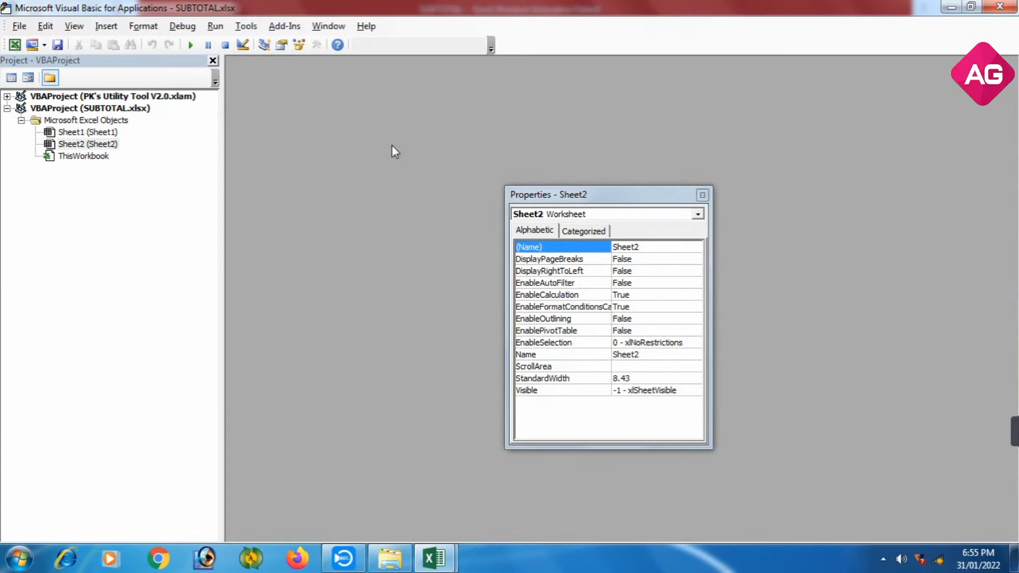
{"action": "left_click", "coordinate": [108, 29]}
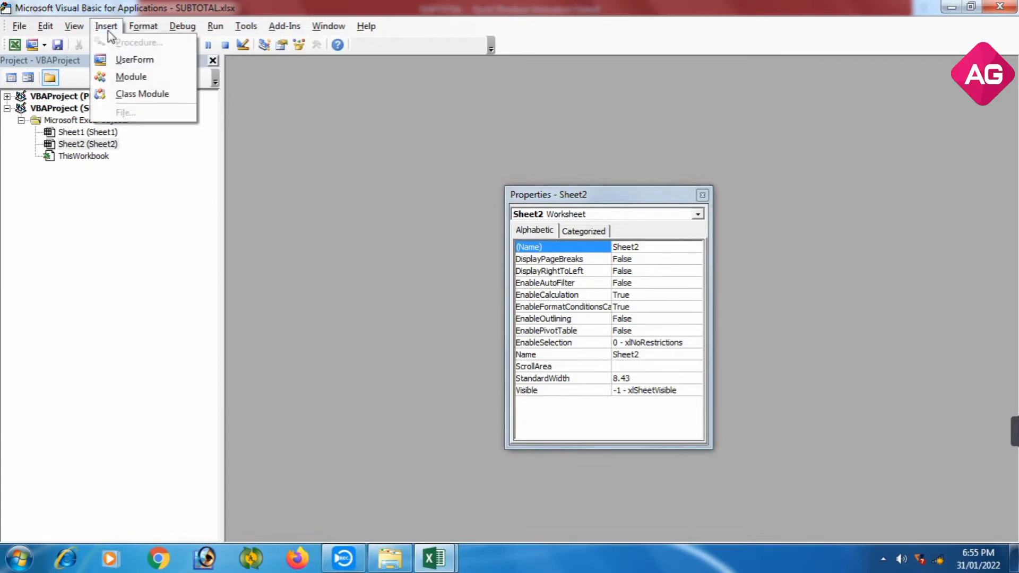
{"action": "left_click", "coordinate": [137, 80]}
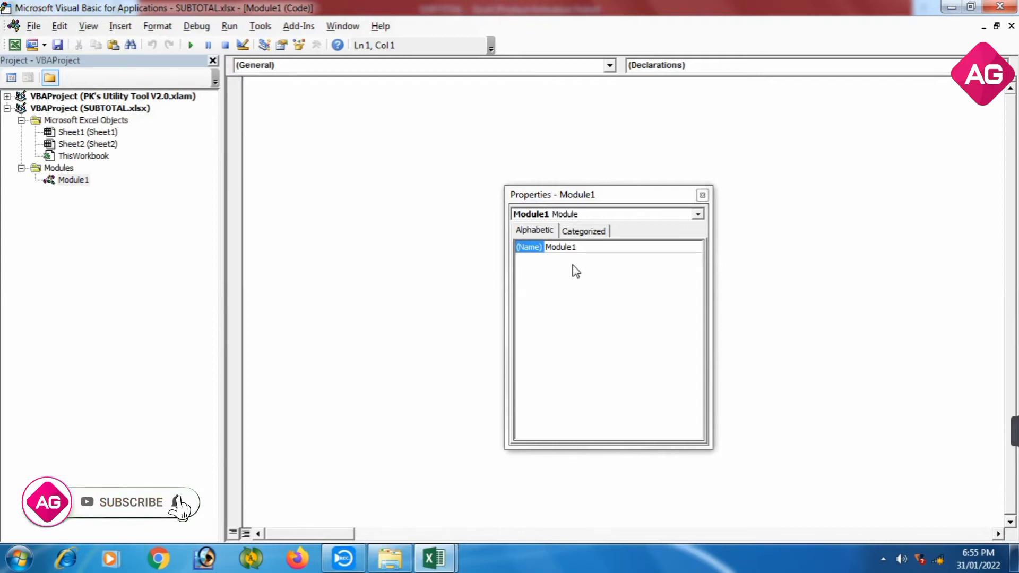
{"action": "key", "text": "ctrl+v"}
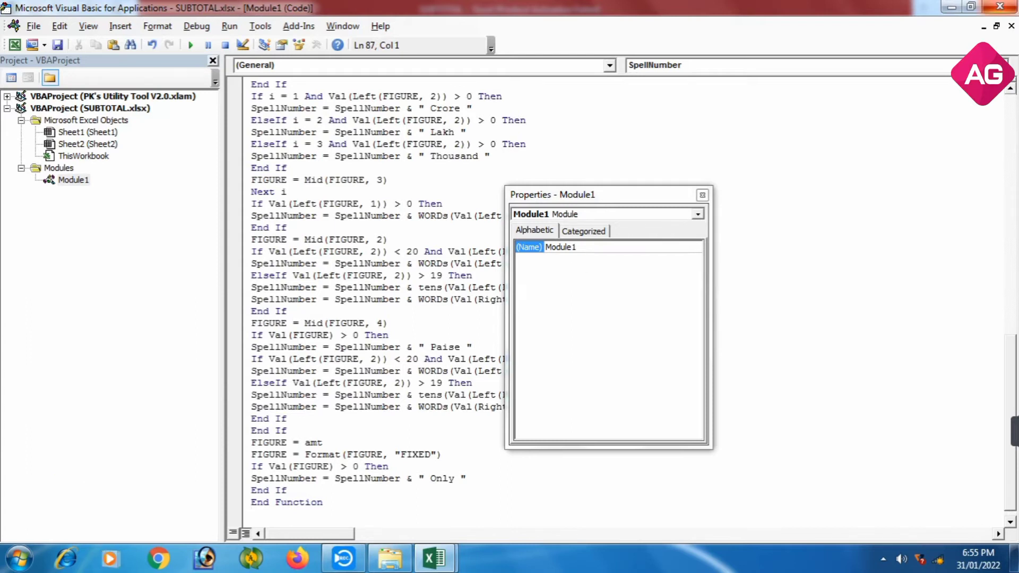
{"action": "left_click", "coordinate": [1015, 6]}
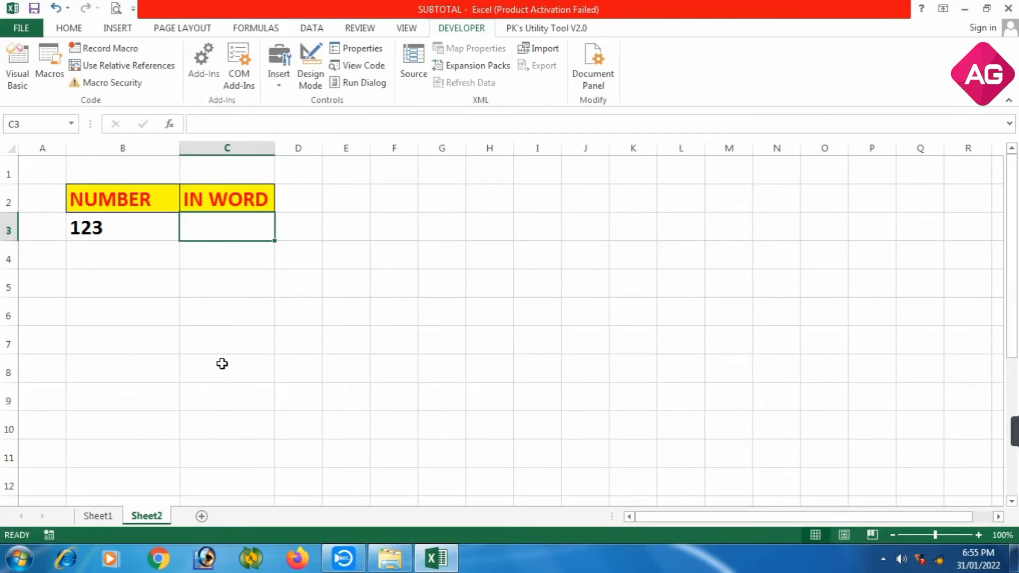
- Enter =SpellNumber(B3) in C3 and change B3 to 542015
{"action": "type", "text": "=S"}
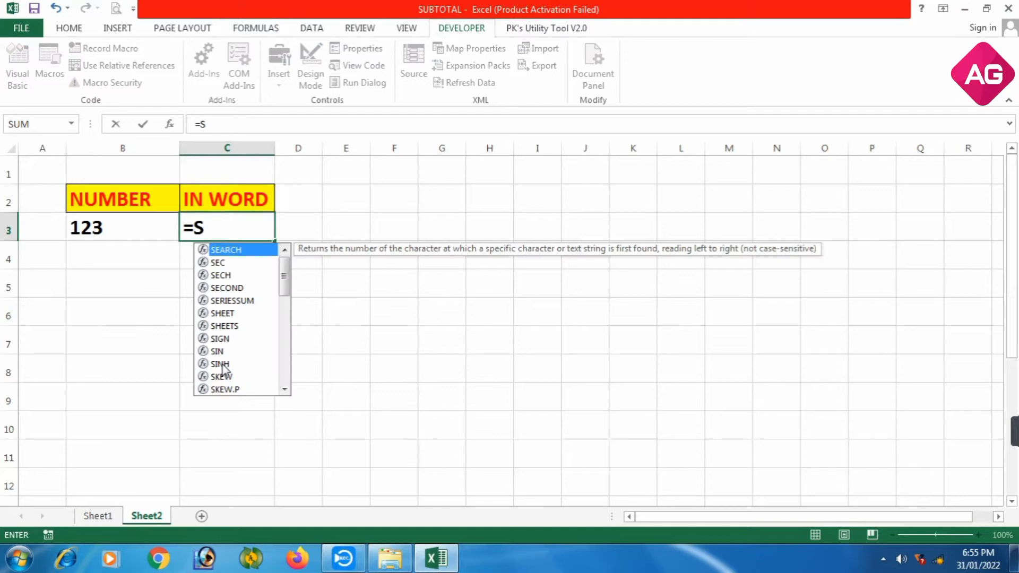
{"action": "type", "text": "PE"}
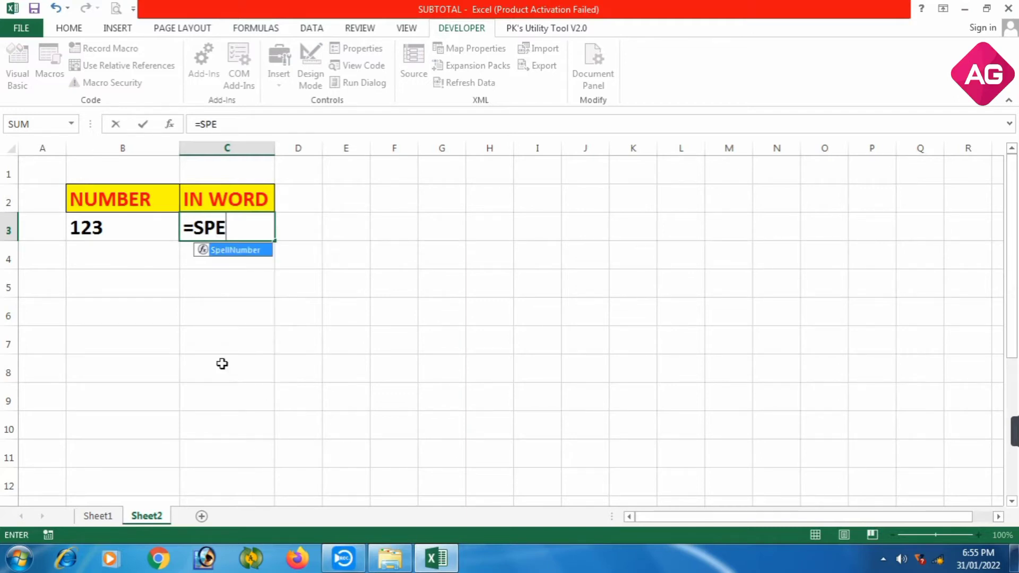
{"action": "key", "text": "Tab"}
{"action": "left_click", "coordinate": [137, 226]}
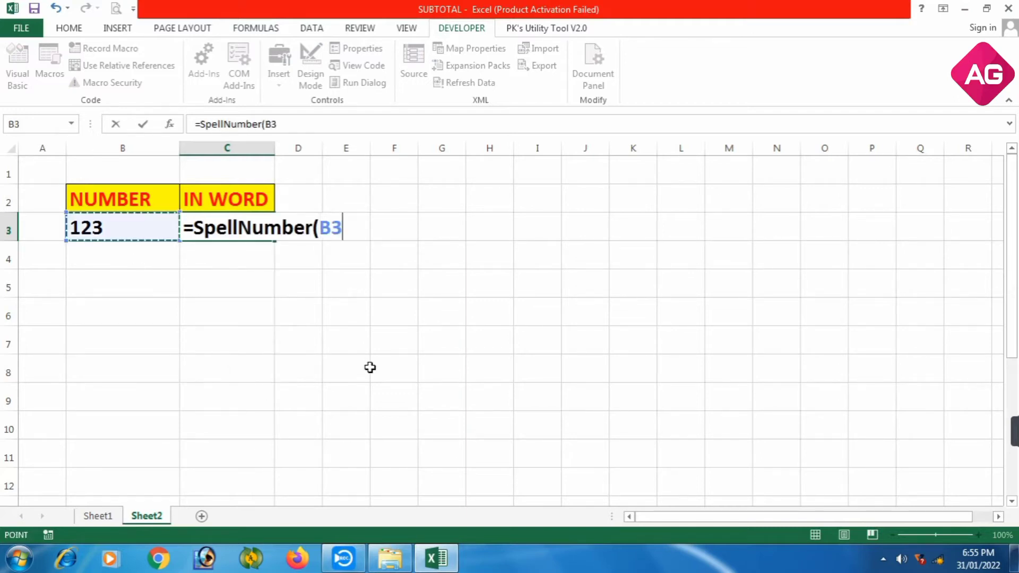
{"action": "type", "text": ")"}
{"action": "key", "text": "Return"}
{"action": "key", "text": "Up"}
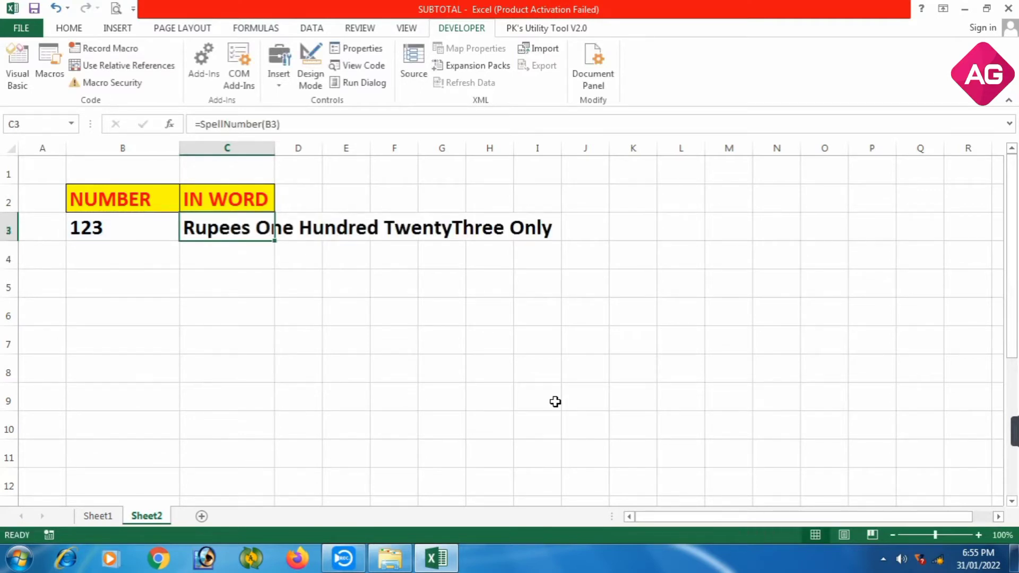
{"action": "key", "text": "Left"}
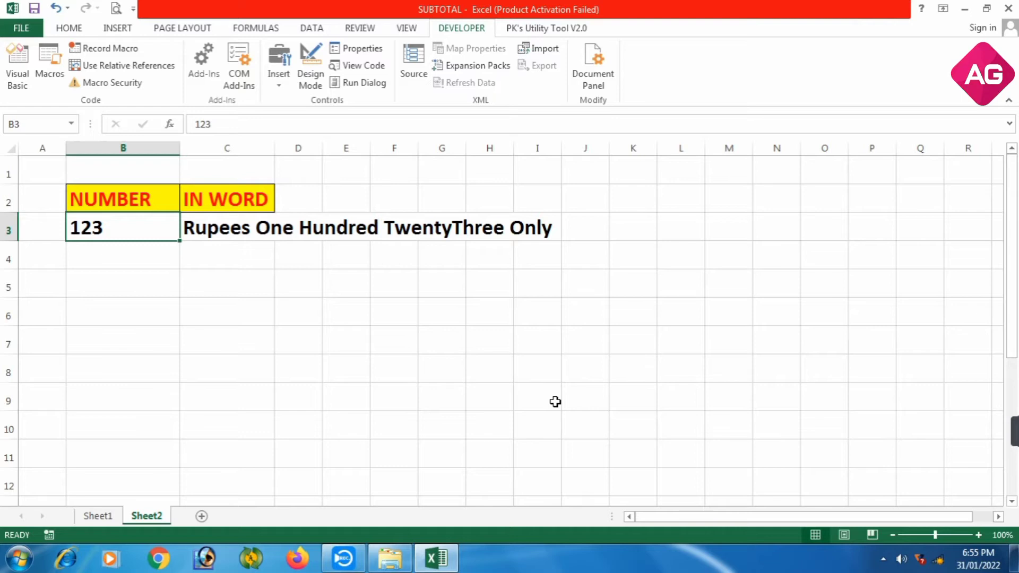
{"action": "type", "text": "542015"}
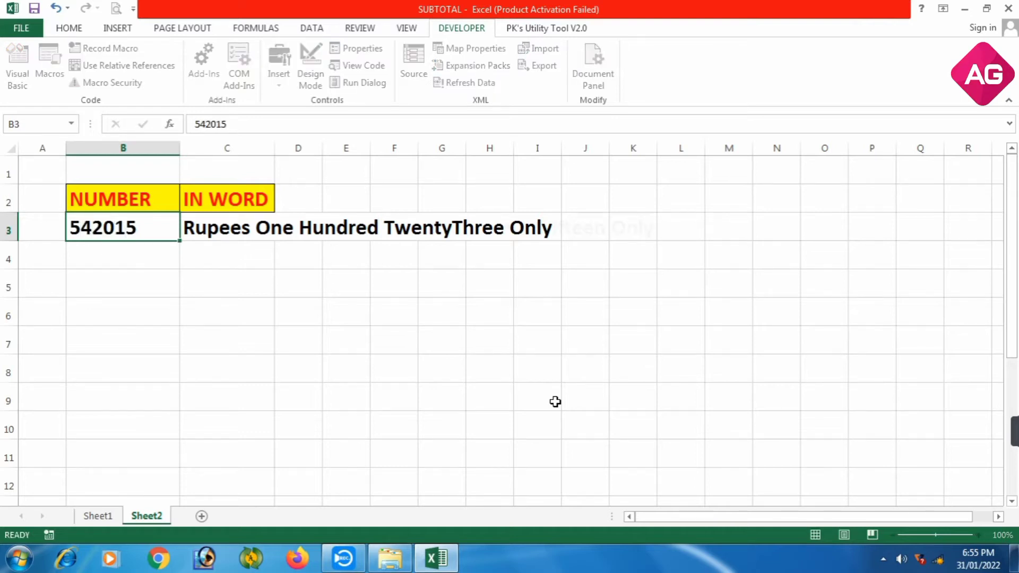
{"action": "key", "text": "Return"}
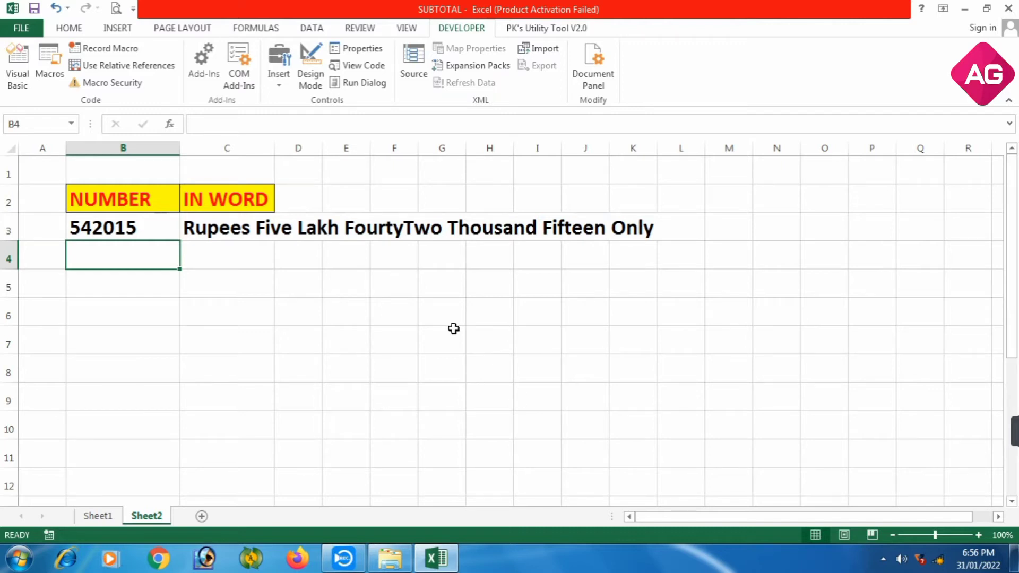
- Fill C3's SpellNumber formula down to C11 and enter 1520 in B4
{"action": "left_click", "coordinate": [251, 224]}
{"action": "left_click_drag", "start_coordinate": [275, 241], "coordinate": [300, 467]}
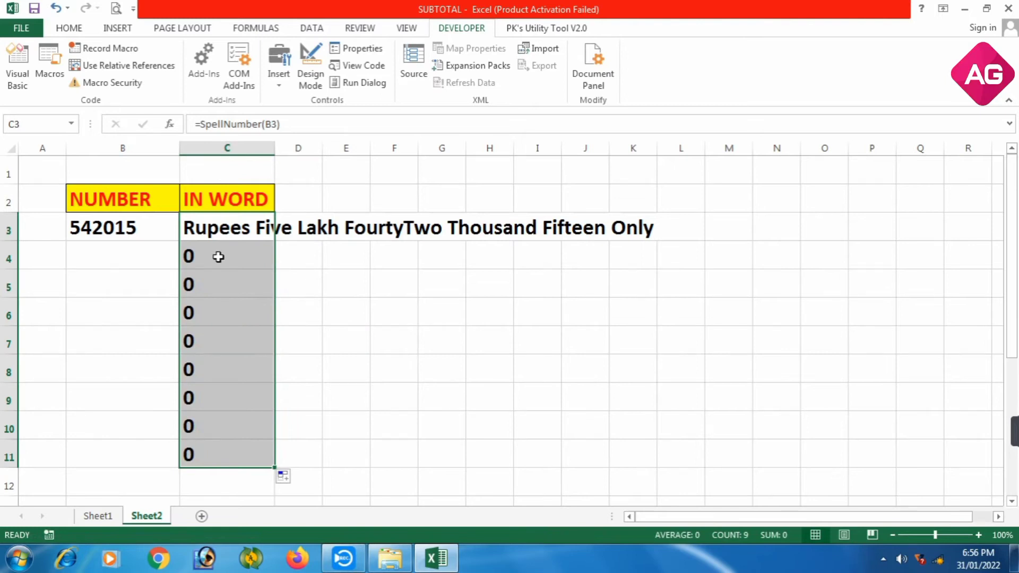
{"action": "left_click", "coordinate": [148, 259]}
{"action": "type", "text": "1520"}
{"action": "key", "text": "Return"}
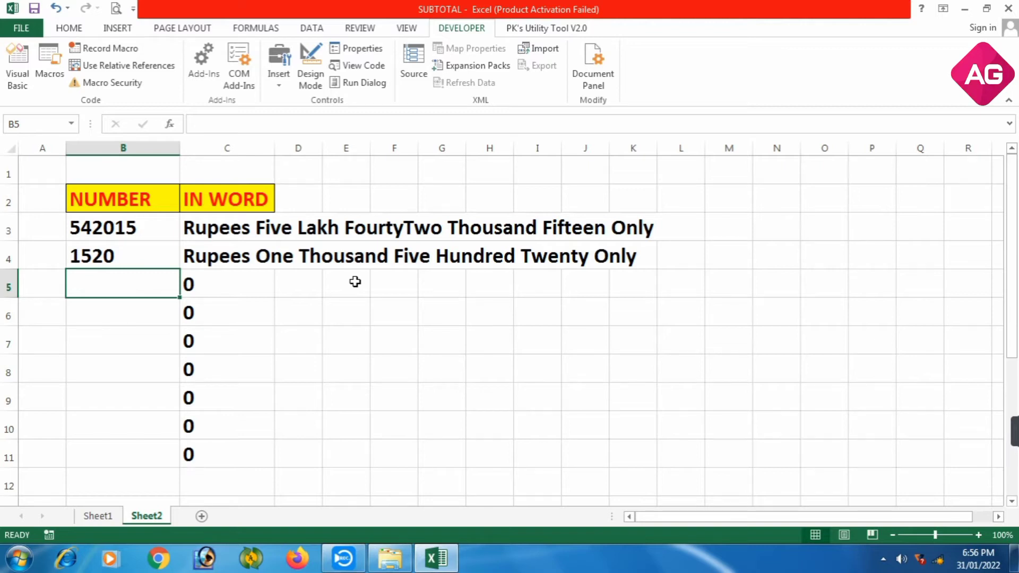
- Uncheck Developer under Main Tabs in Excel Options' Customize Ribbon and confirm with OK
{"action": "left_click", "coordinate": [24, 31]}
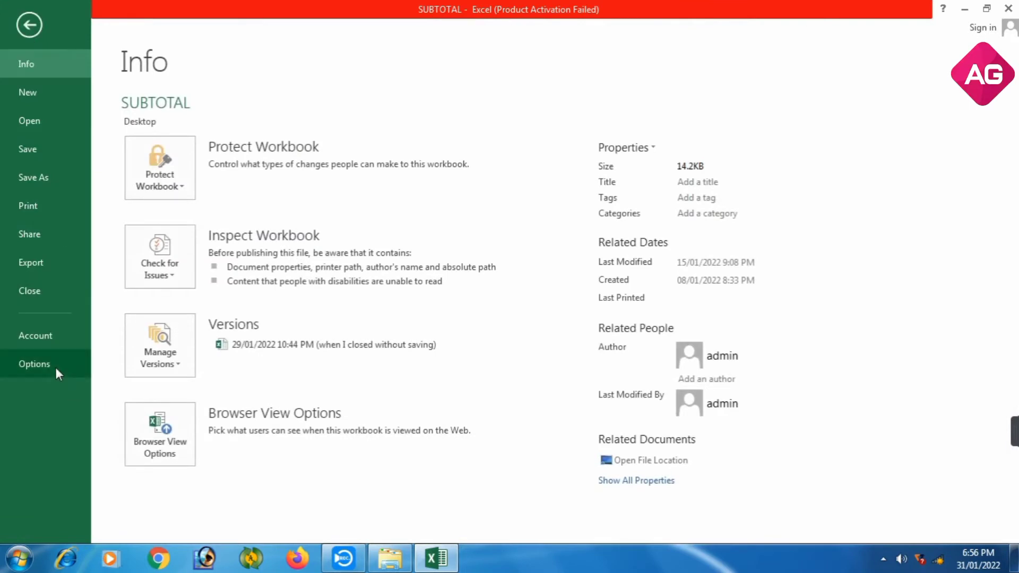
{"action": "left_click", "coordinate": [34, 364]}
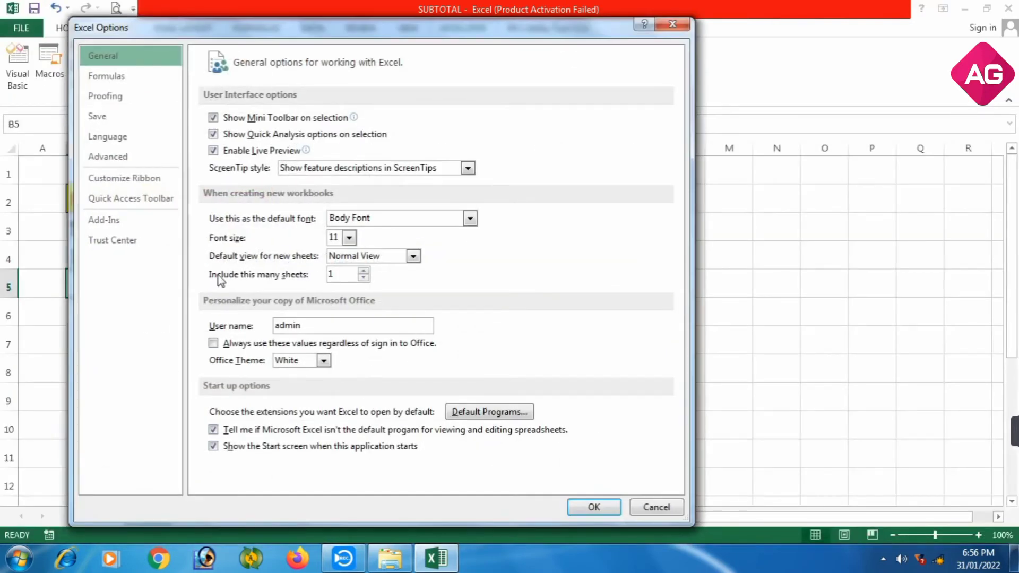
{"action": "left_click", "coordinate": [132, 180]}
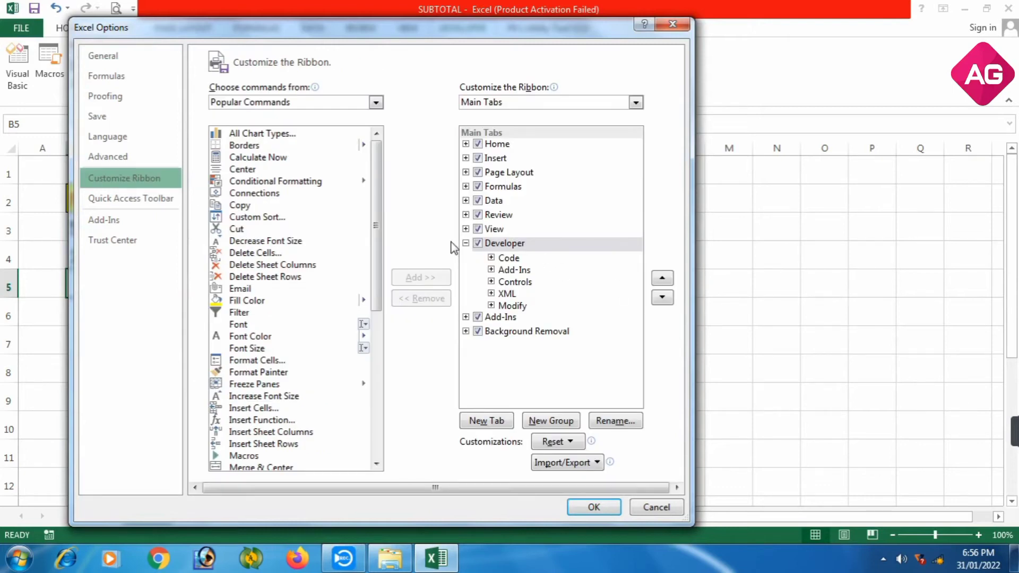
{"action": "left_click", "coordinate": [478, 244]}
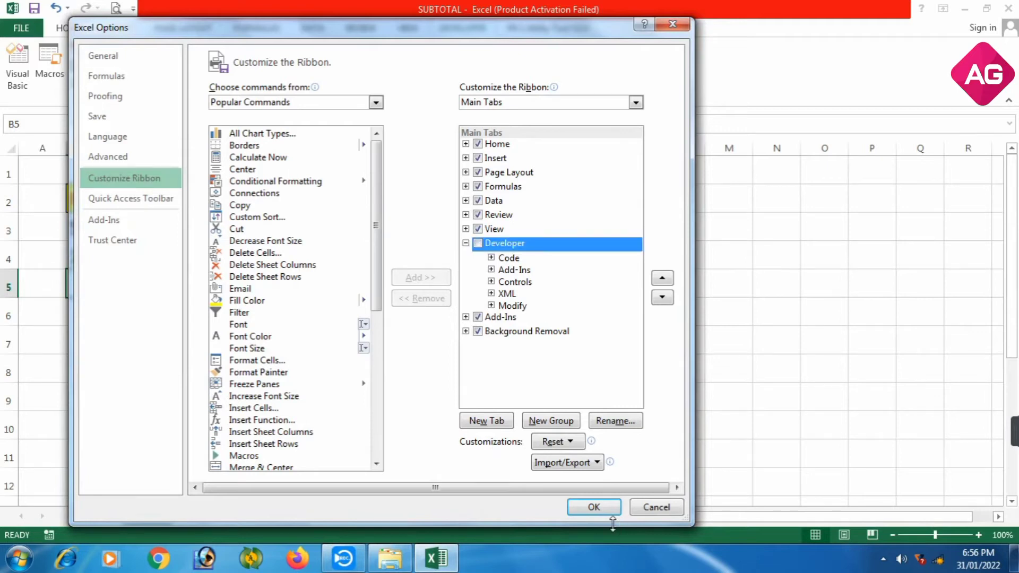
{"action": "left_click", "coordinate": [595, 508]}
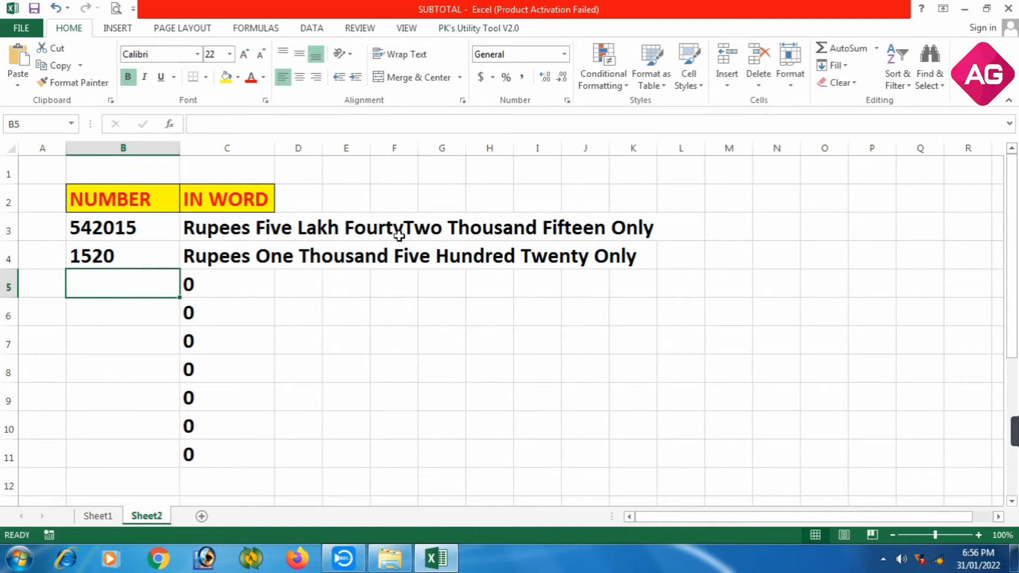
- Tick Developer again in Excel Options' Customize Ribbon and confirm with OK
{"action": "left_click", "coordinate": [24, 24]}
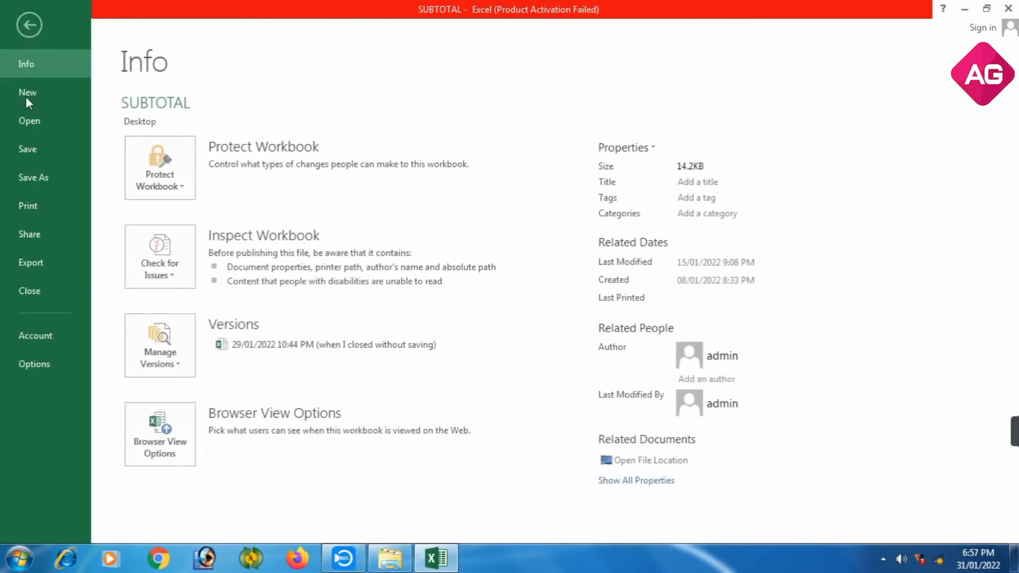
{"action": "left_click", "coordinate": [34, 361]}
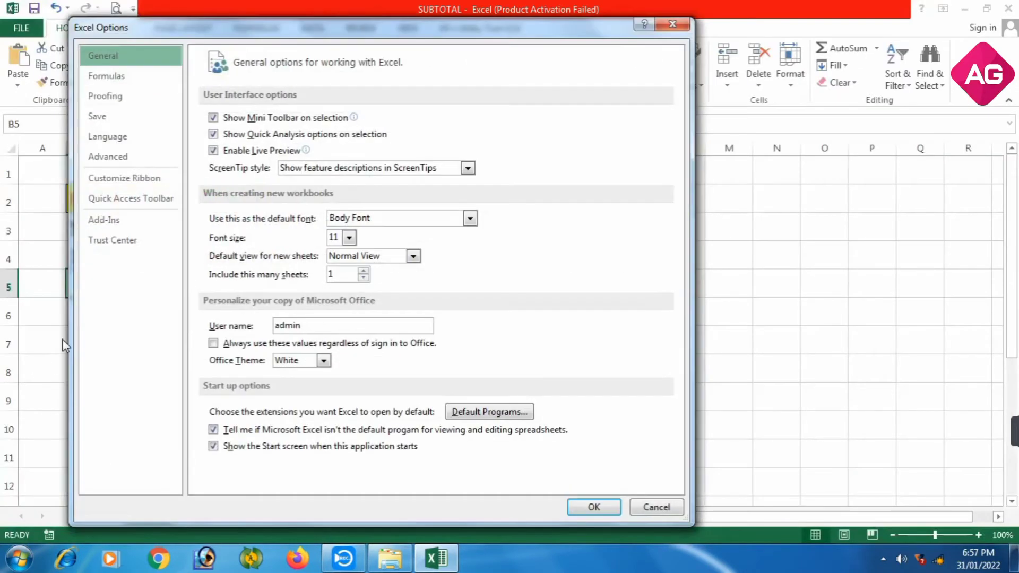
{"action": "left_click", "coordinate": [128, 181]}
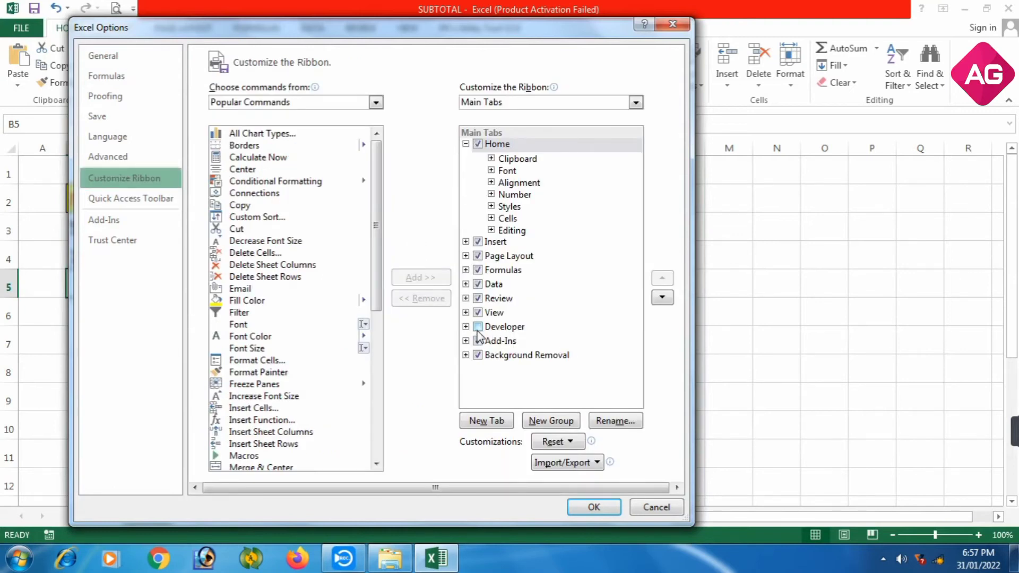
{"action": "left_click", "coordinate": [477, 329]}
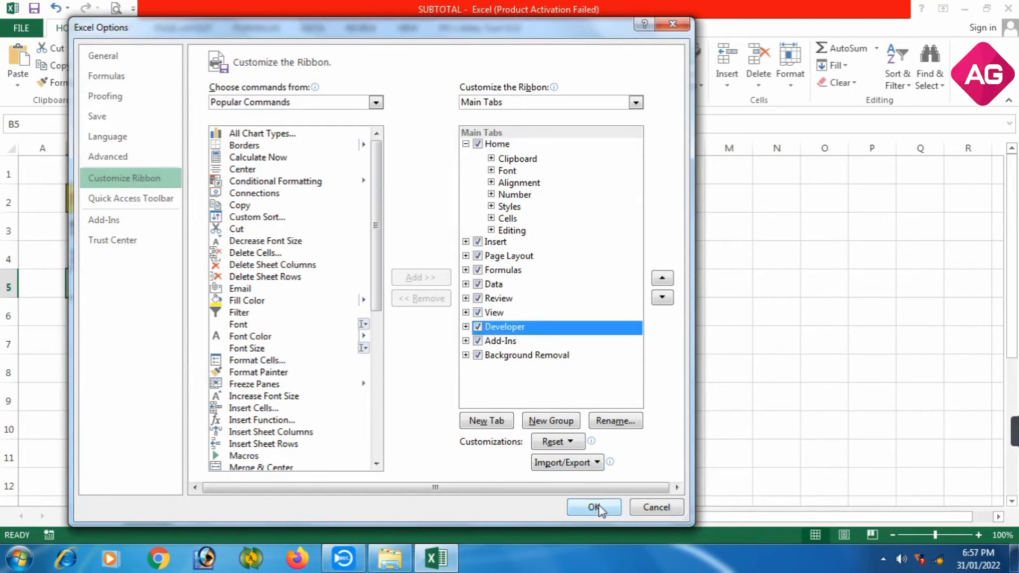
{"action": "left_click", "coordinate": [595, 506]}
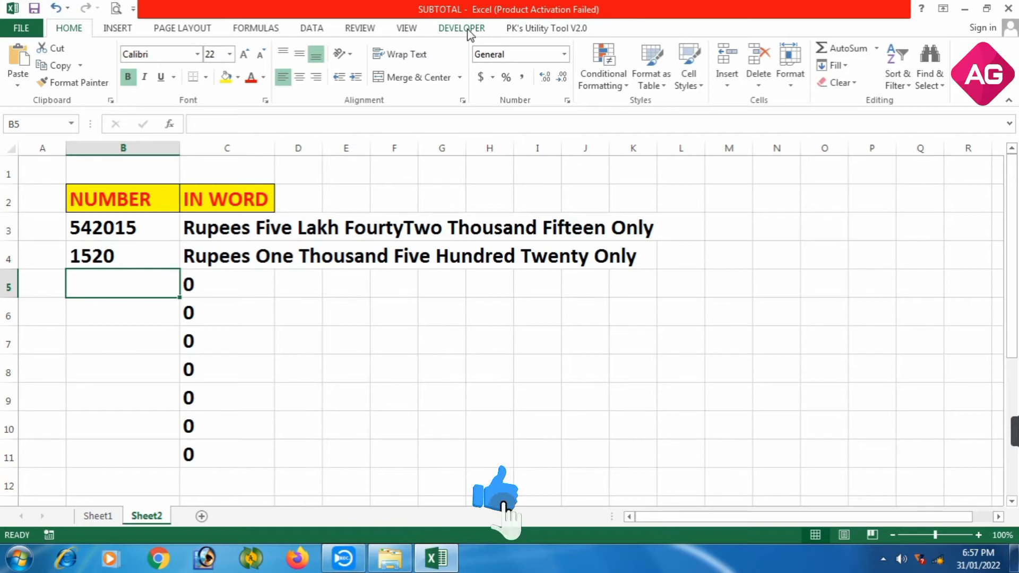
- Enter 520 in B5 so C5 reads Rupees Five Hundred Twenty Only, and create a blank workbook
{"action": "type", "text": "520"}
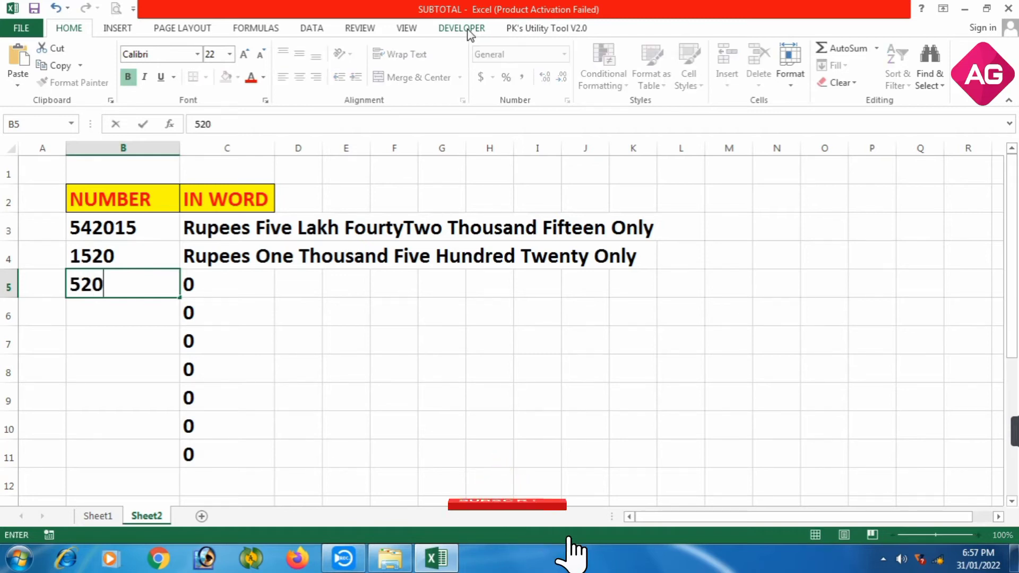
{"action": "key", "text": "Return"}
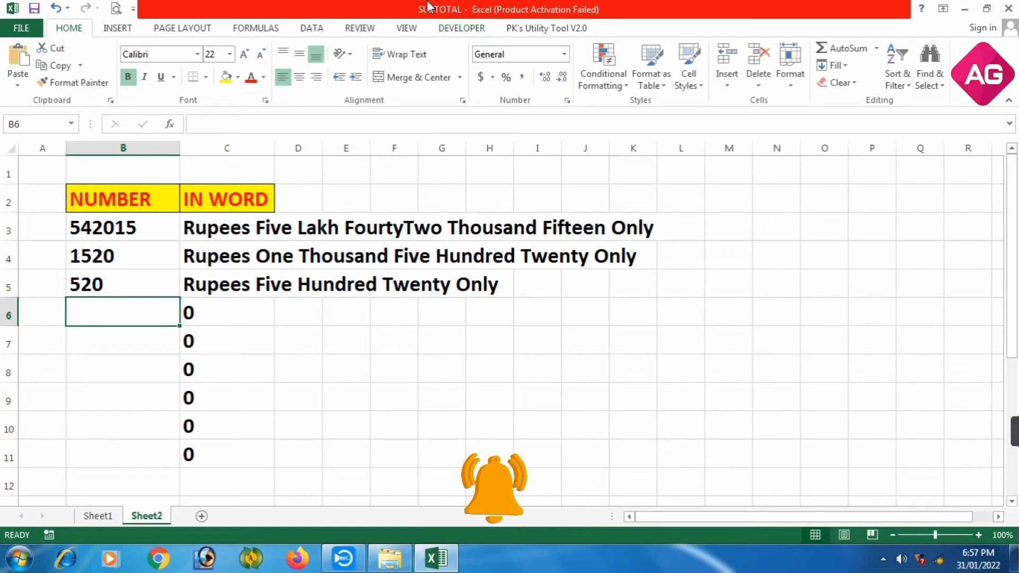
{"action": "left_click", "coordinate": [22, 27]}
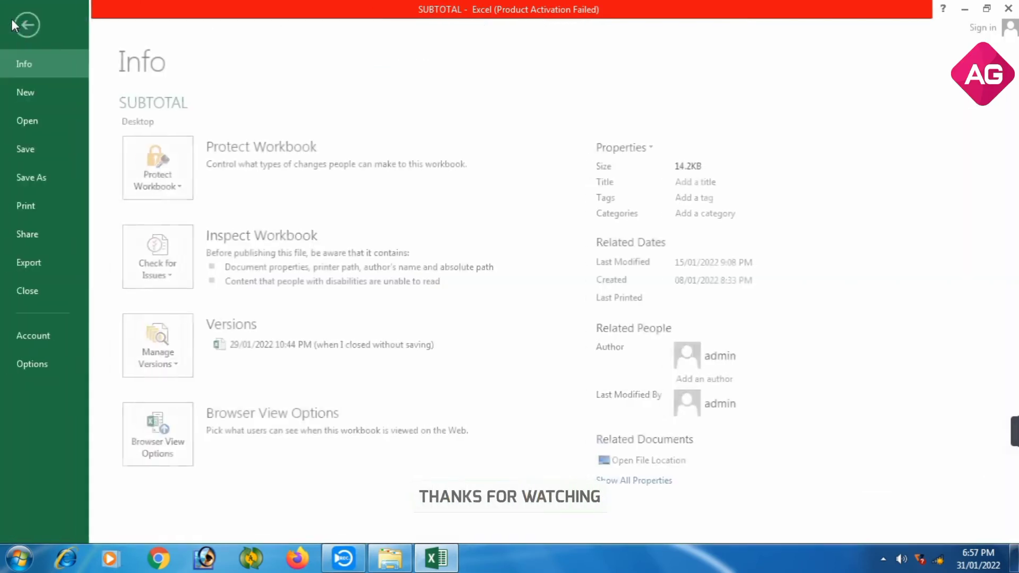
{"action": "left_click", "coordinate": [46, 91]}
{"action": "left_click", "coordinate": [236, 280]}
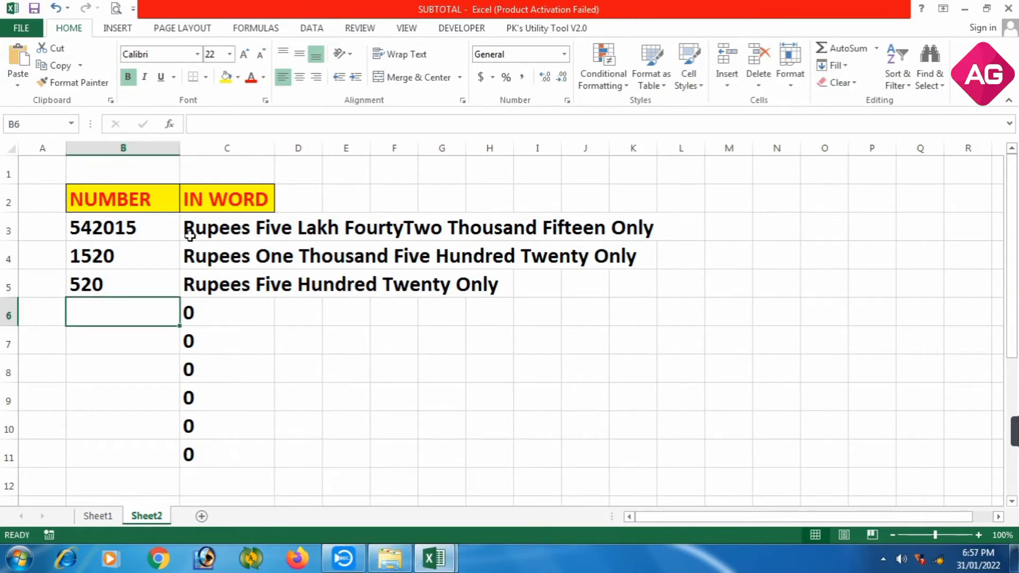
- Select C7 to check its SpellNumber formula, then close Book1 without saving
{"action": "left_click", "coordinate": [246, 338]}
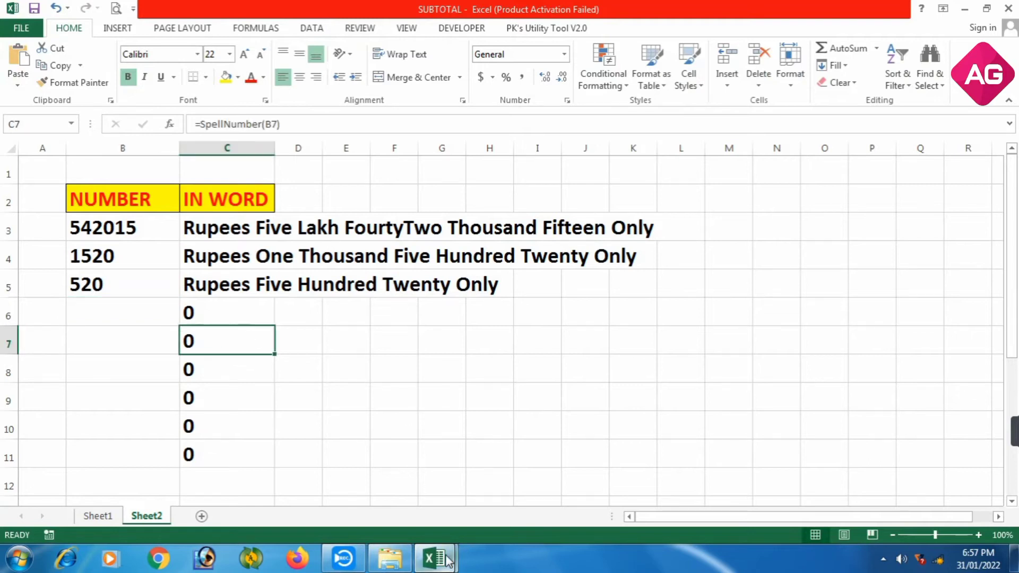
{"action": "mouse_move", "coordinate": [434, 558]}
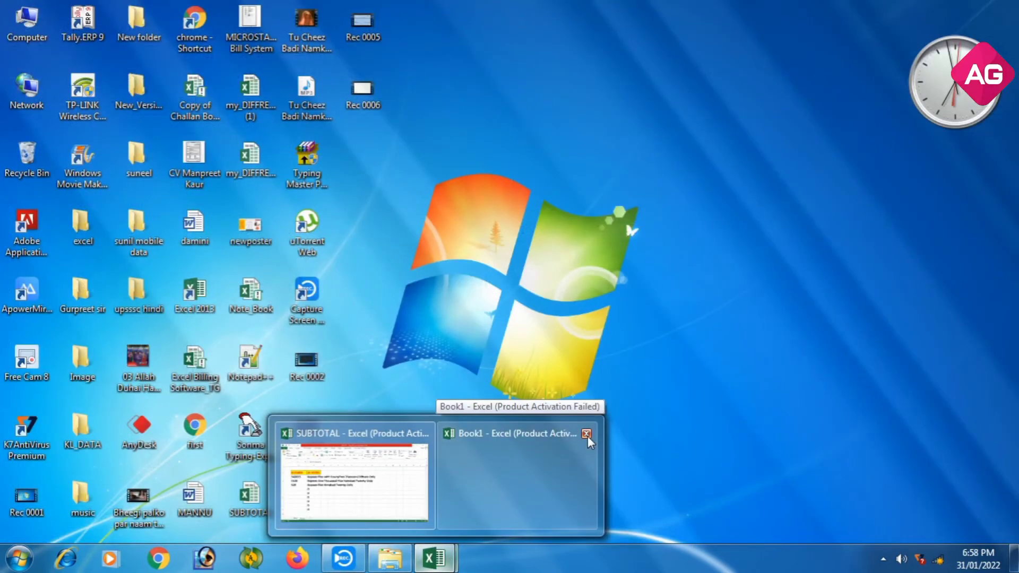
{"action": "left_click", "coordinate": [586, 433]}
{"action": "left_click", "coordinate": [508, 296]}
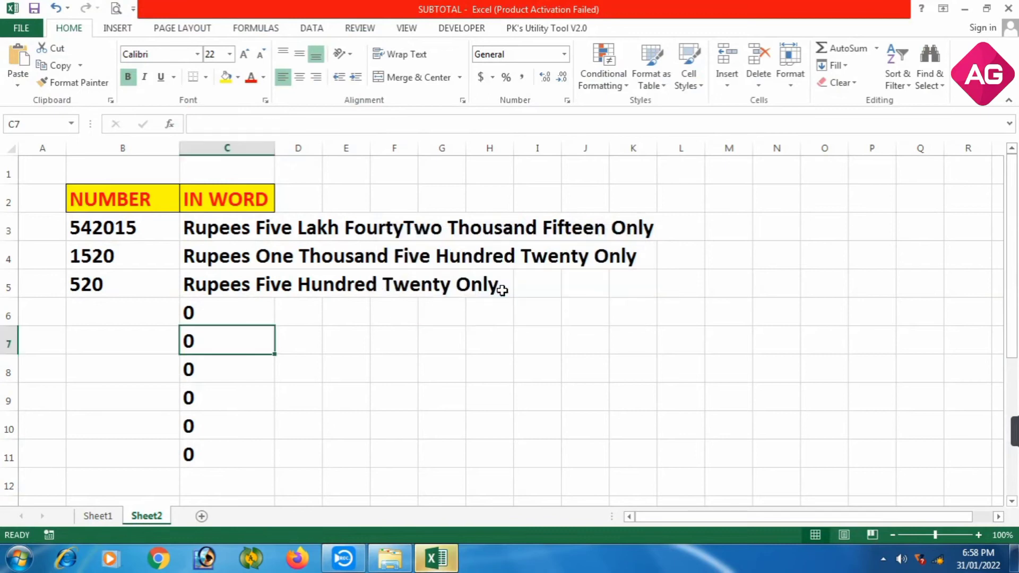
- Restart Excel after the crash and relaunch Excel 2013 from the Start menu
{"action": "left_click", "coordinate": [460, 313]}
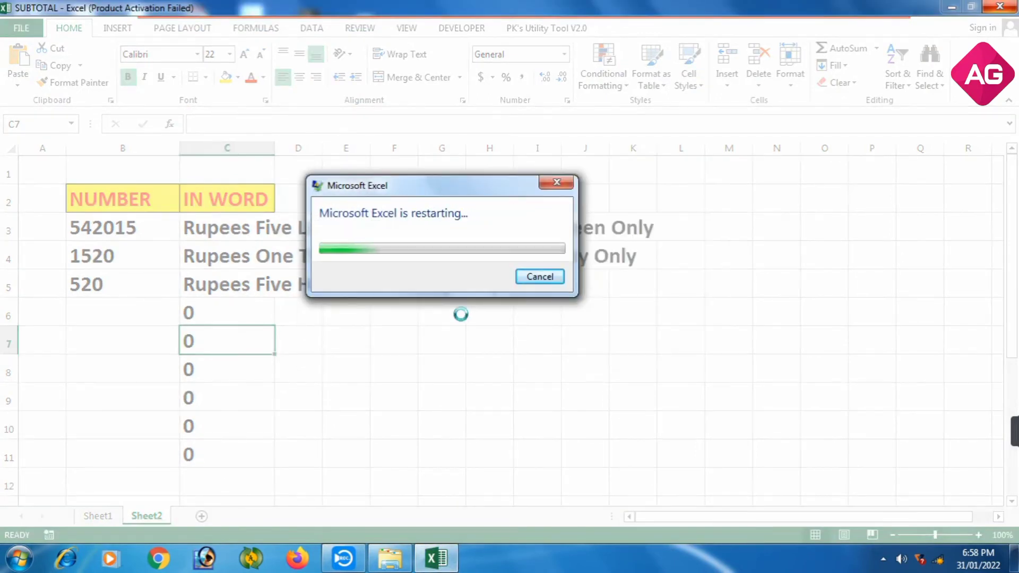
{"action": "left_click", "coordinate": [544, 281]}
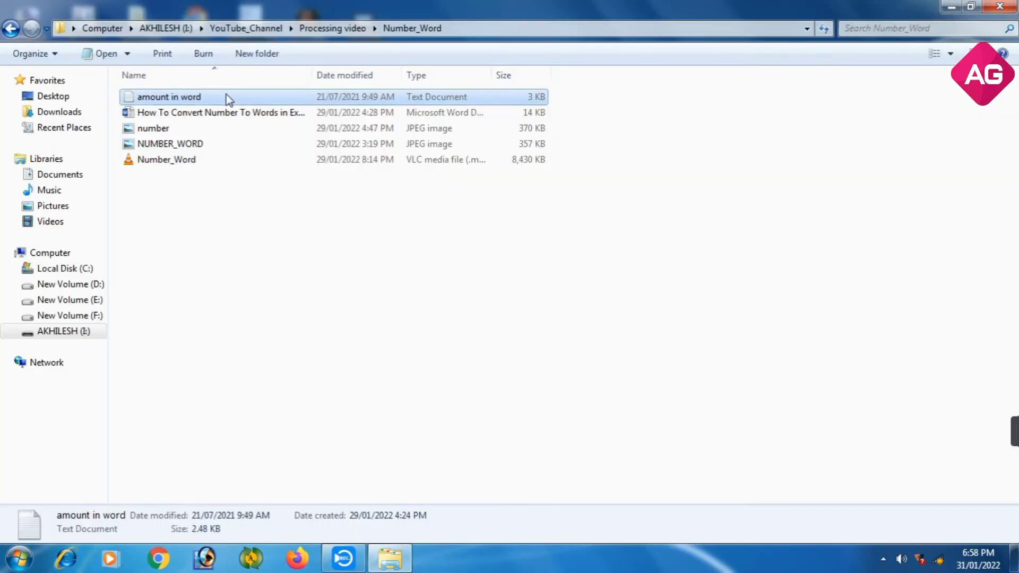
{"action": "left_click", "coordinate": [20, 559]}
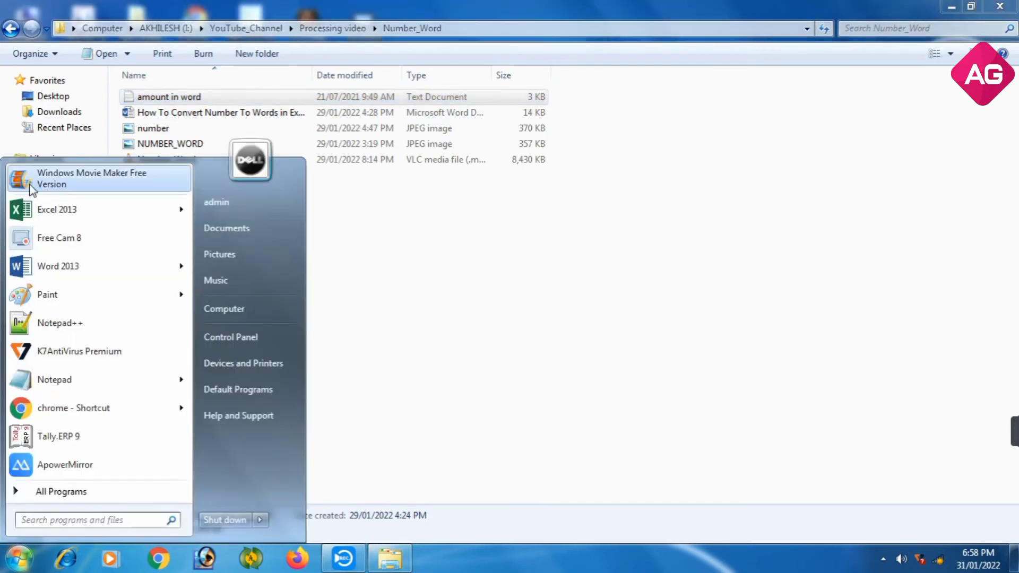
{"action": "left_click", "coordinate": [48, 210]}
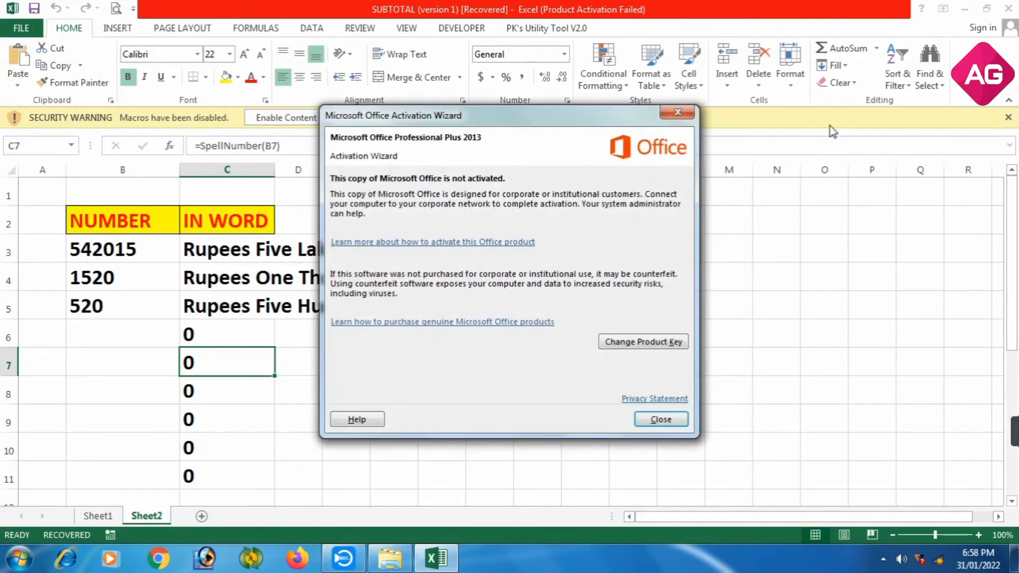
- Dismiss the activation notice, enable the workbook's macros, create a blank workbook, and select D2
{"action": "left_click", "coordinate": [668, 122]}
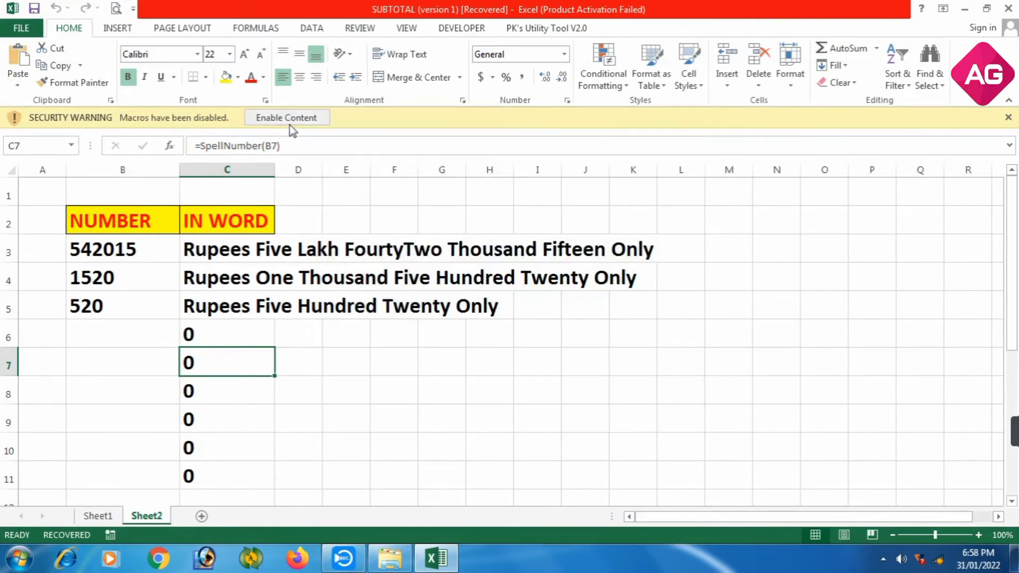
{"action": "left_click", "coordinate": [289, 119]}
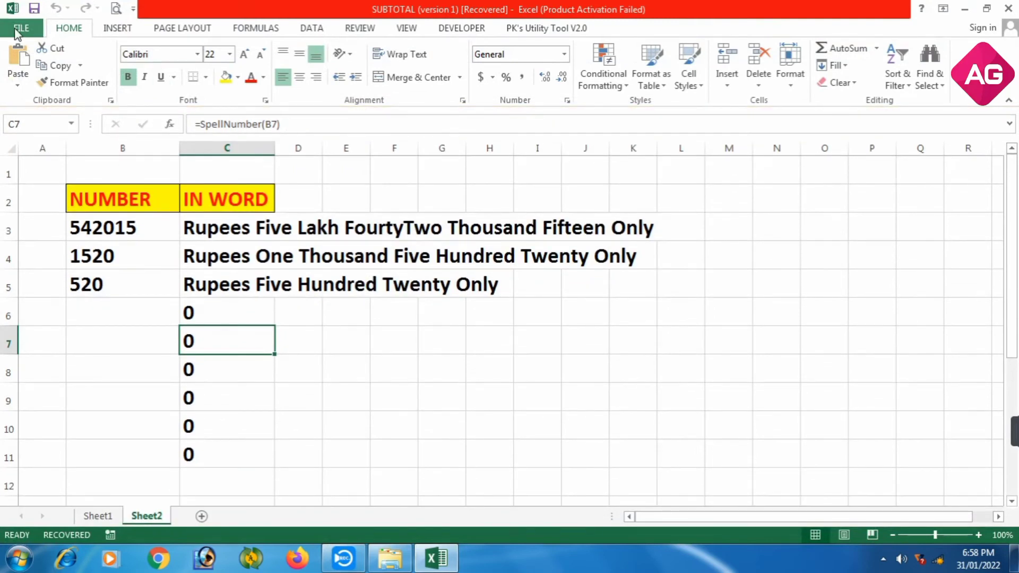
{"action": "left_click", "coordinate": [20, 28]}
{"action": "left_click", "coordinate": [35, 99]}
{"action": "left_click", "coordinate": [210, 253]}
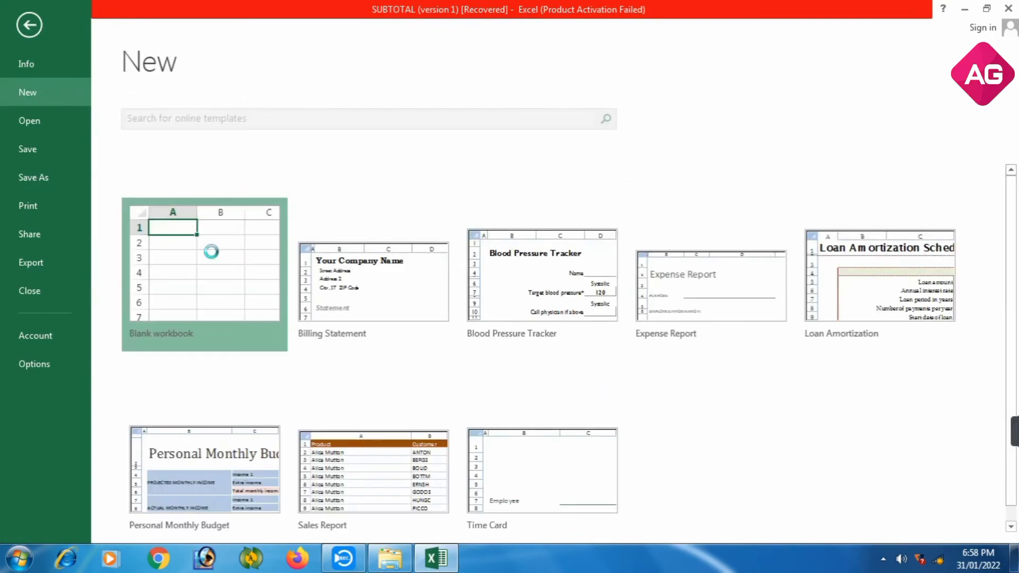
{"action": "left_click", "coordinate": [197, 180]}
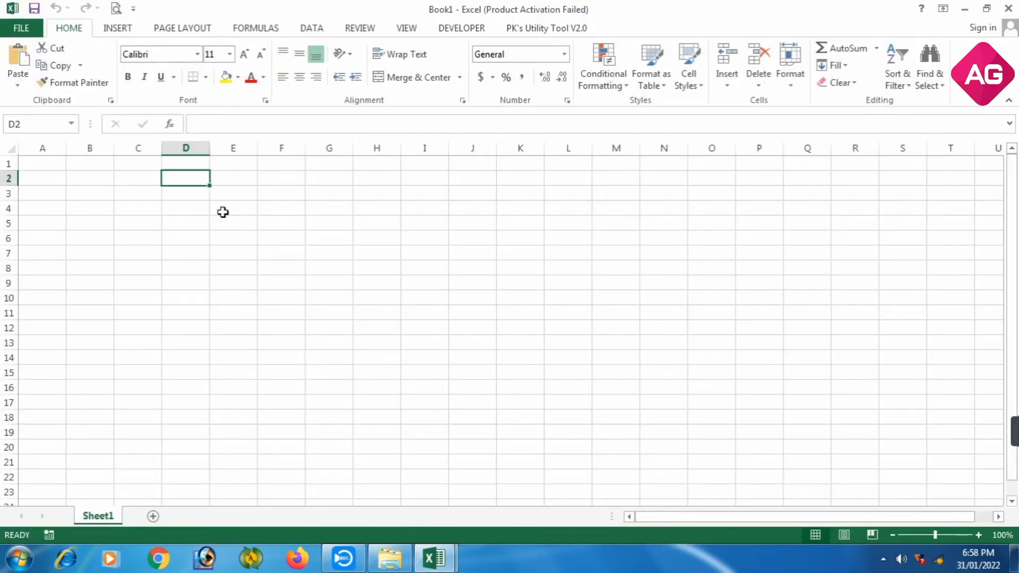
- Enter the headers NUMBER in D2 and WORD in E2, and 5000 in D3
{"action": "type", "text": "NUMBER"}
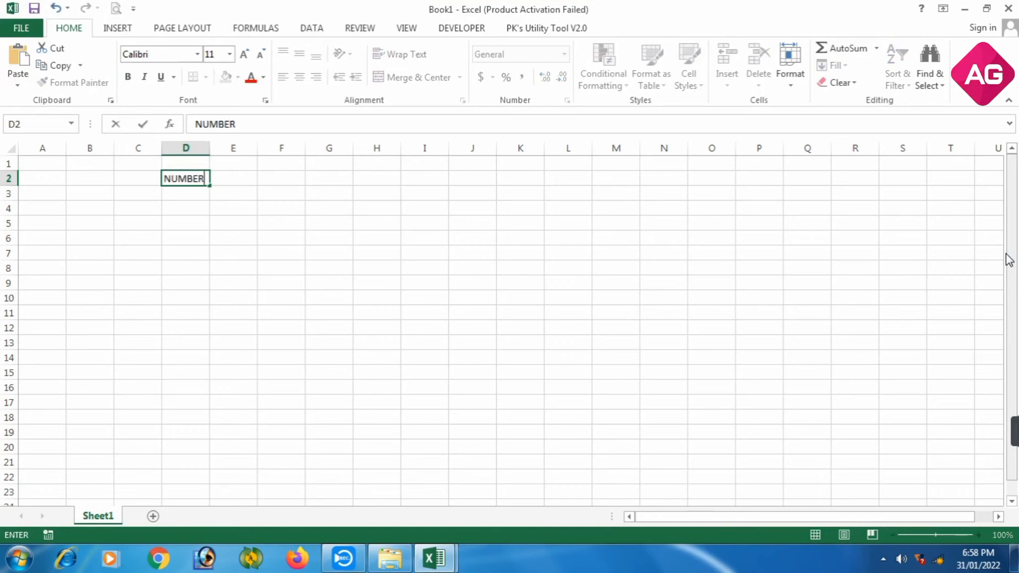
{"action": "key", "text": "Return"}
{"action": "key", "text": "Up"}
{"action": "key", "text": "Right"}
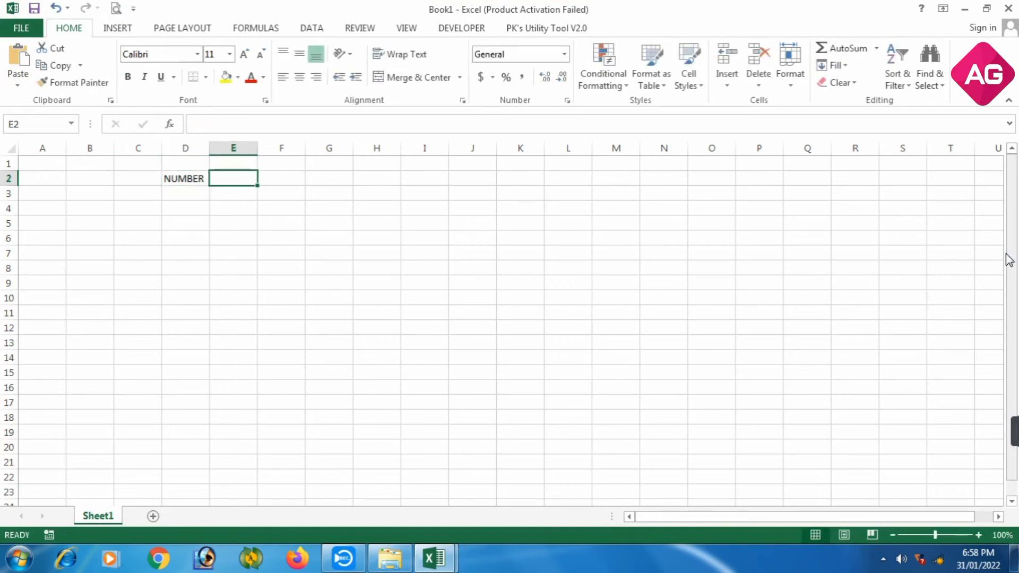
{"action": "type", "text": "WORD"}
{"action": "key", "text": "Return"}
{"action": "key", "text": "Left"}
{"action": "type", "text": "5000"}
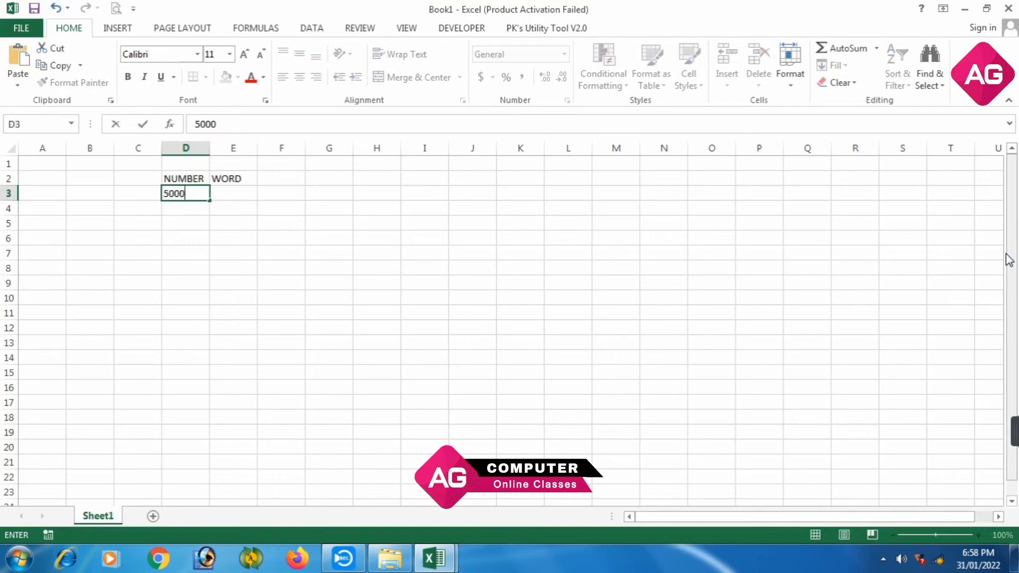
{"action": "key", "text": "Right"}
- Enter =SPELLNUMBER(D3) in E3, which returns #NAME?
{"action": "type", "text": "=SPELL"}
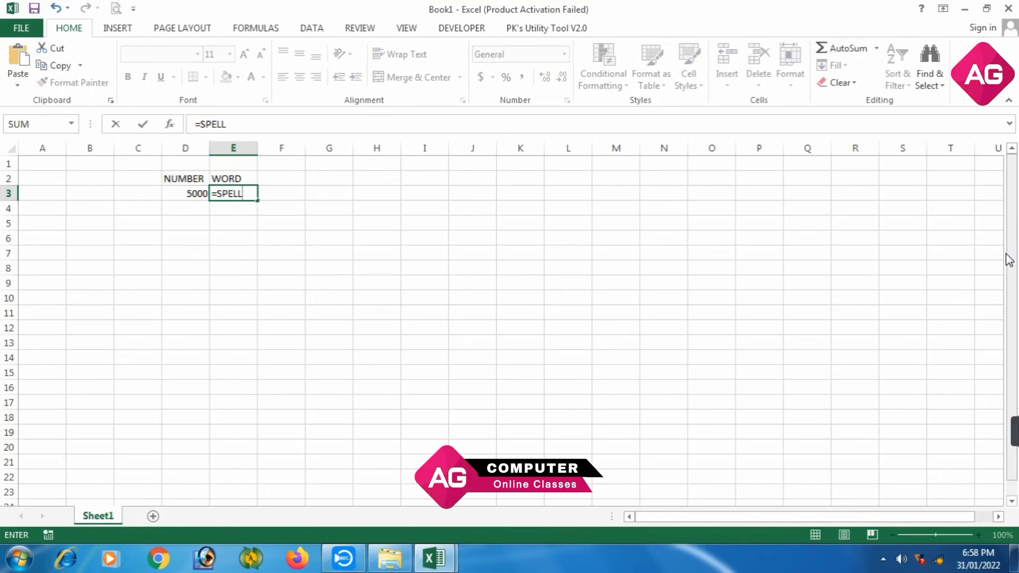
{"action": "type", "text": "NUMBER("}
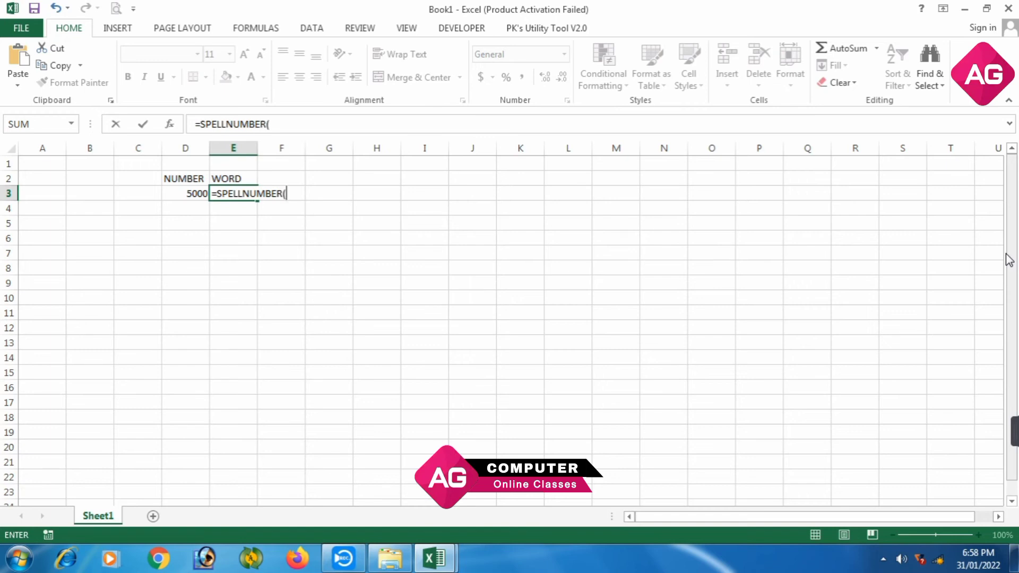
{"action": "key", "text": "BackSpace"}
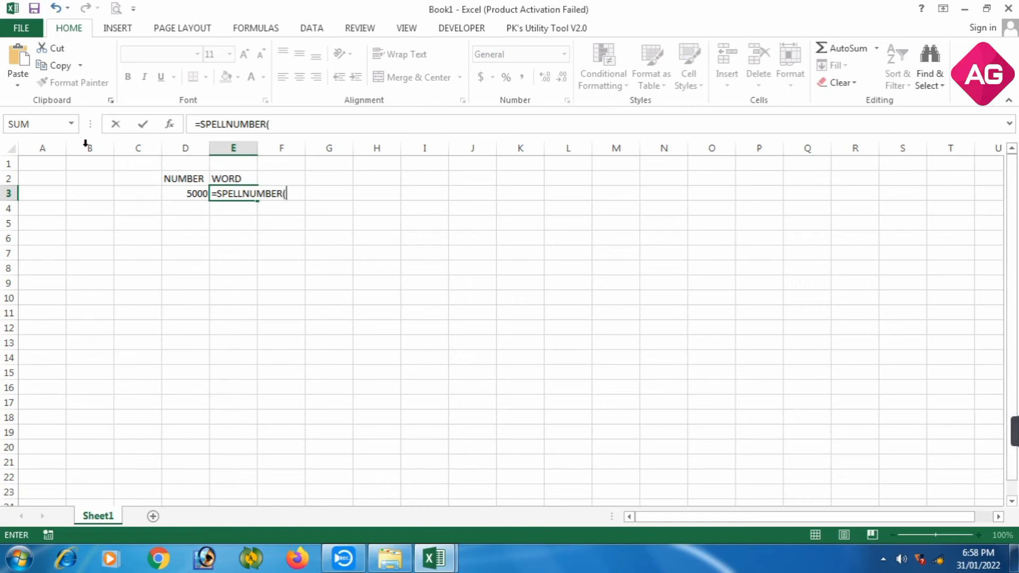
{"action": "left_click", "coordinate": [173, 192]}
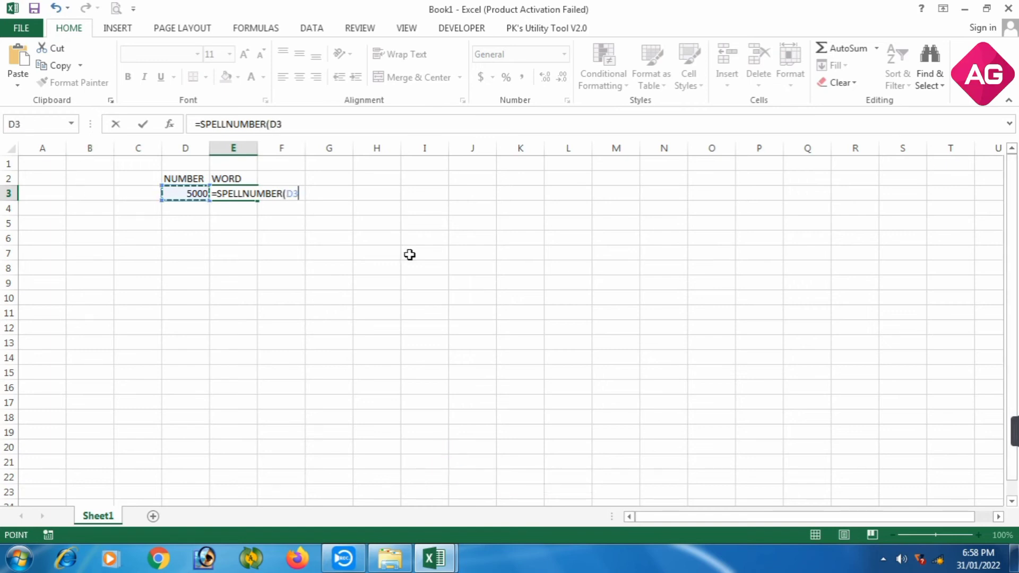
{"action": "key", "text": "Return"}
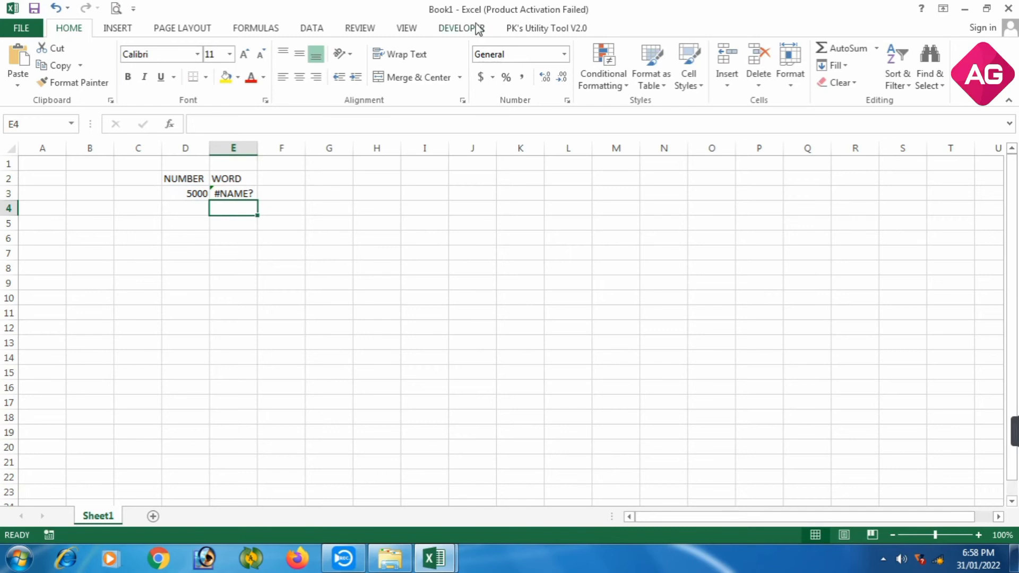
- Insert a new VBA module in Book1 with the pasted SpellNumber code, then return to cell E3
{"action": "left_click", "coordinate": [461, 28]}
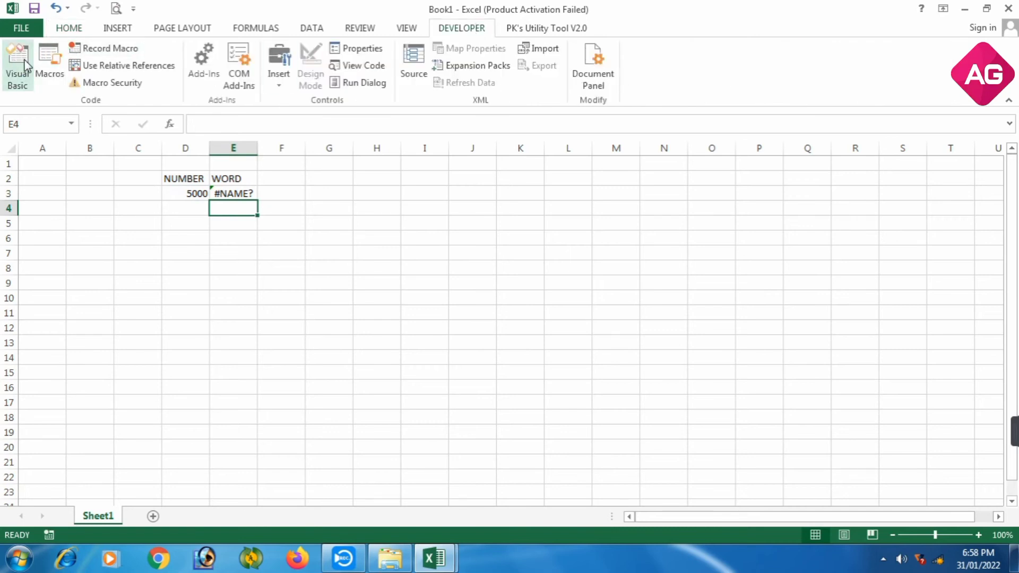
{"action": "left_click", "coordinate": [23, 66]}
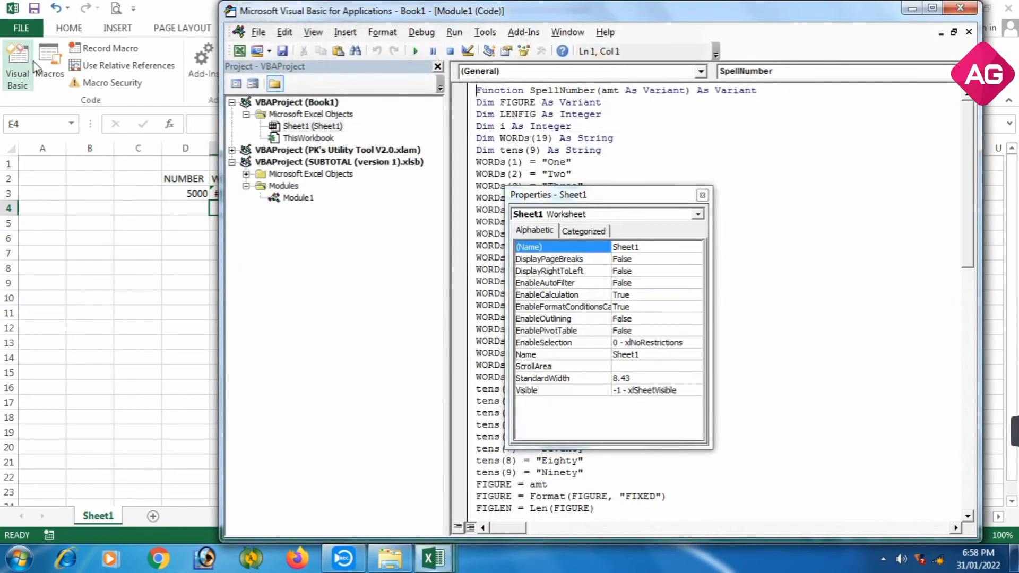
{"action": "left_click", "coordinate": [344, 39]}
{"action": "left_click", "coordinate": [354, 83]}
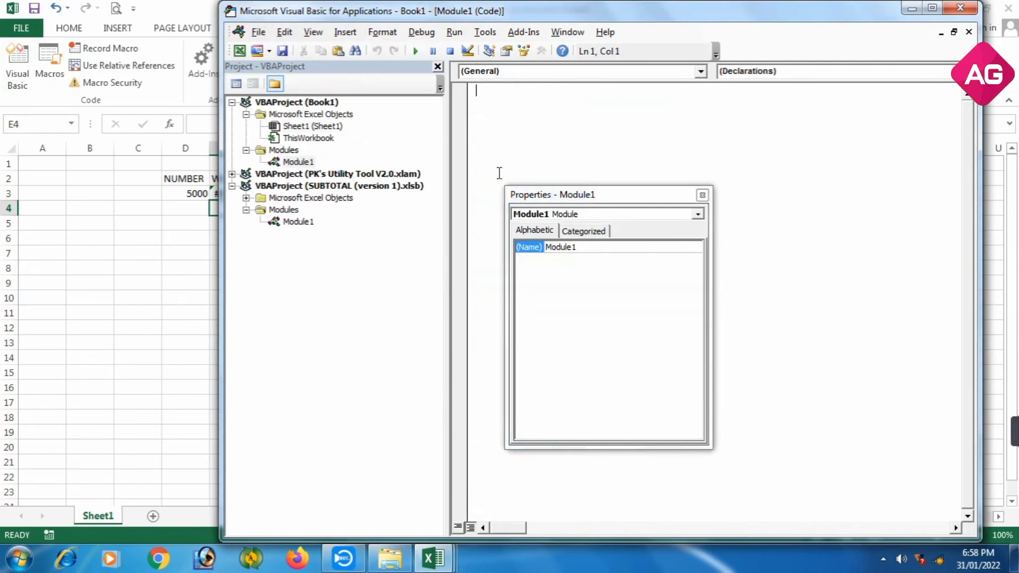
{"action": "key", "text": "ctrl+v"}
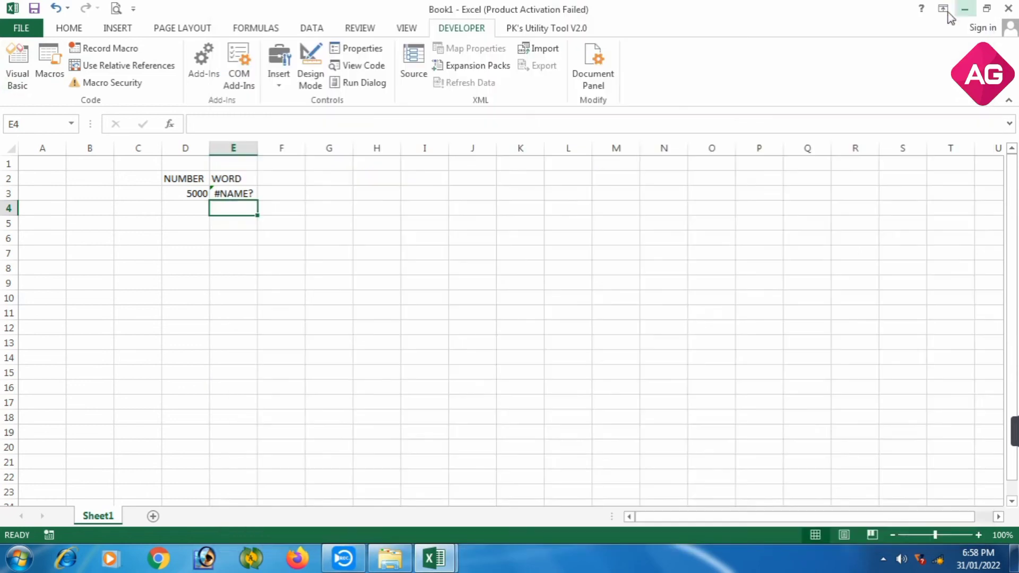
{"action": "left_click", "coordinate": [961, 8]}
{"action": "left_click", "coordinate": [233, 196]}
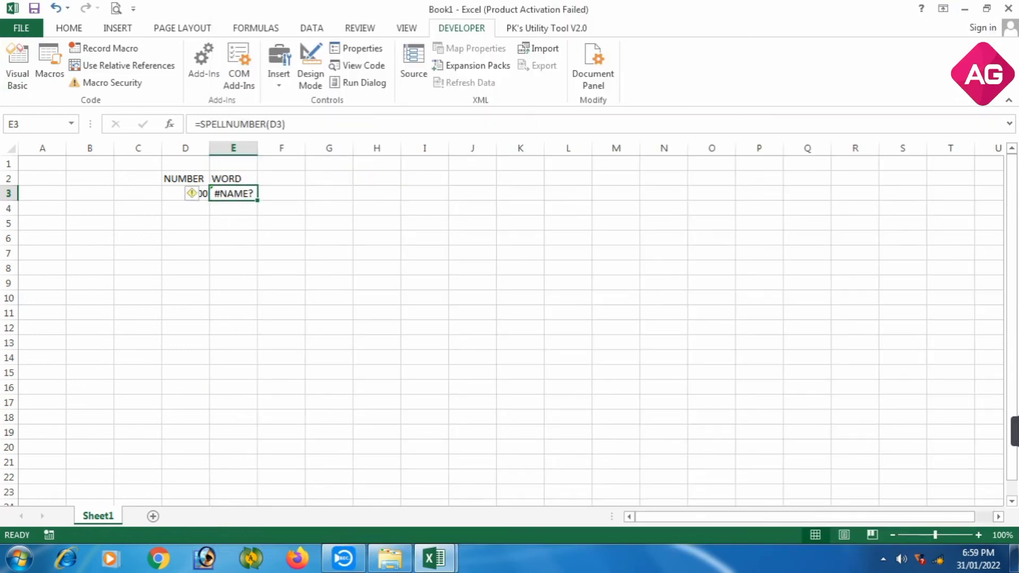
- Re-enter =SpellNumber(D3) in E3 so it reads 'Rupees Five Thousand Only'
{"action": "type", "text": "=SPE"}
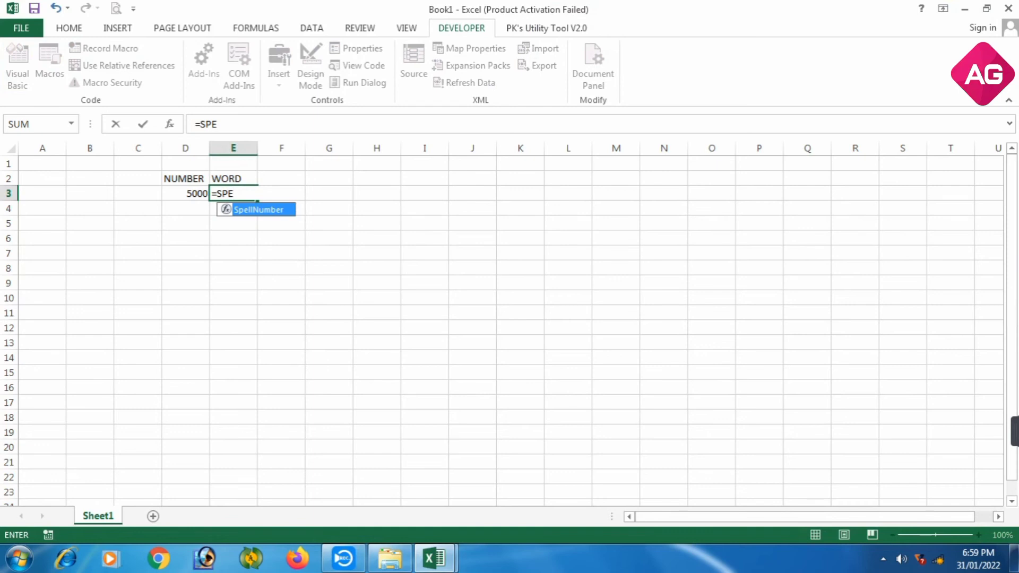
{"action": "key", "text": "Tab"}
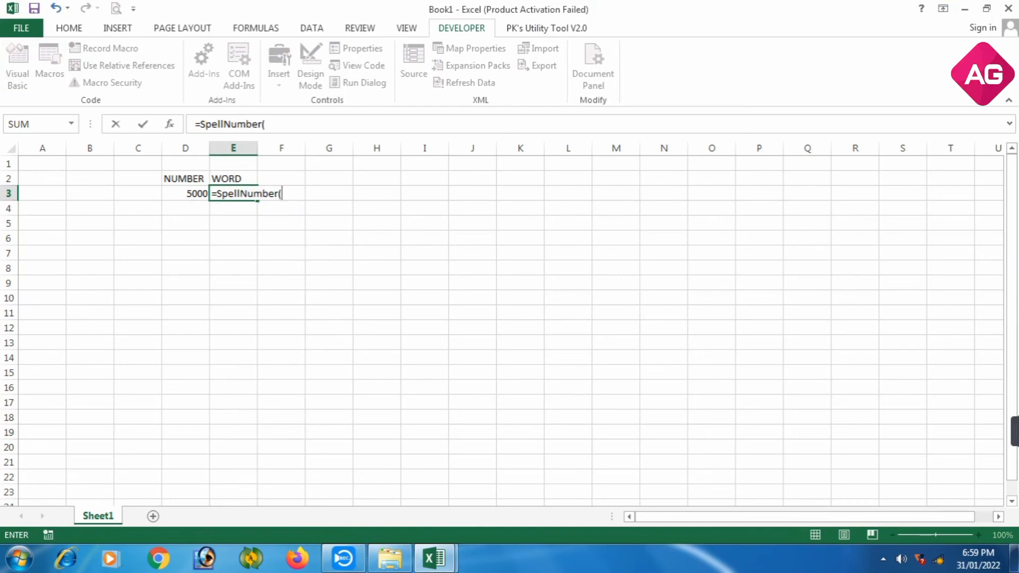
{"action": "left_click", "coordinate": [183, 192]}
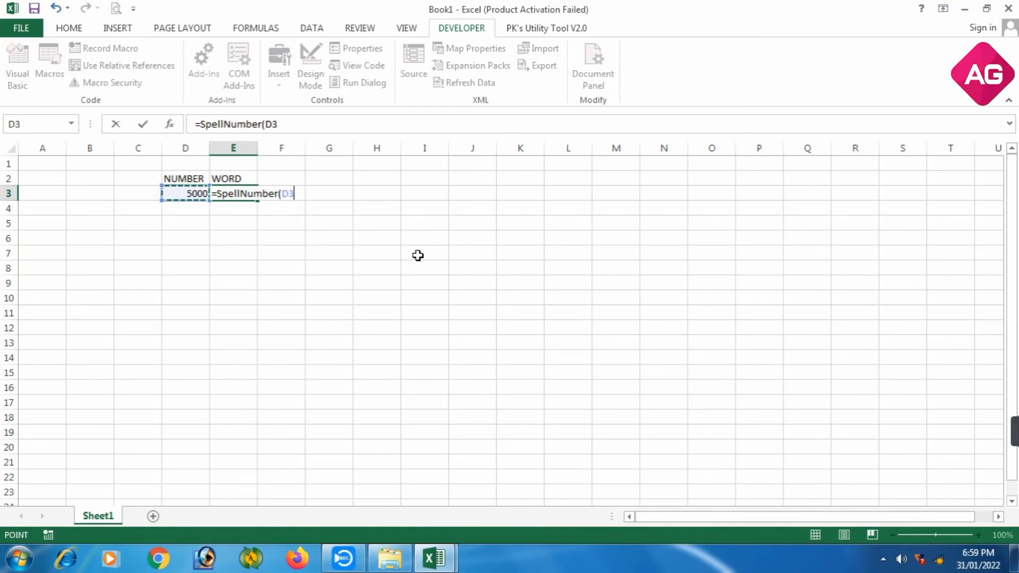
{"action": "type", "text": ")"}
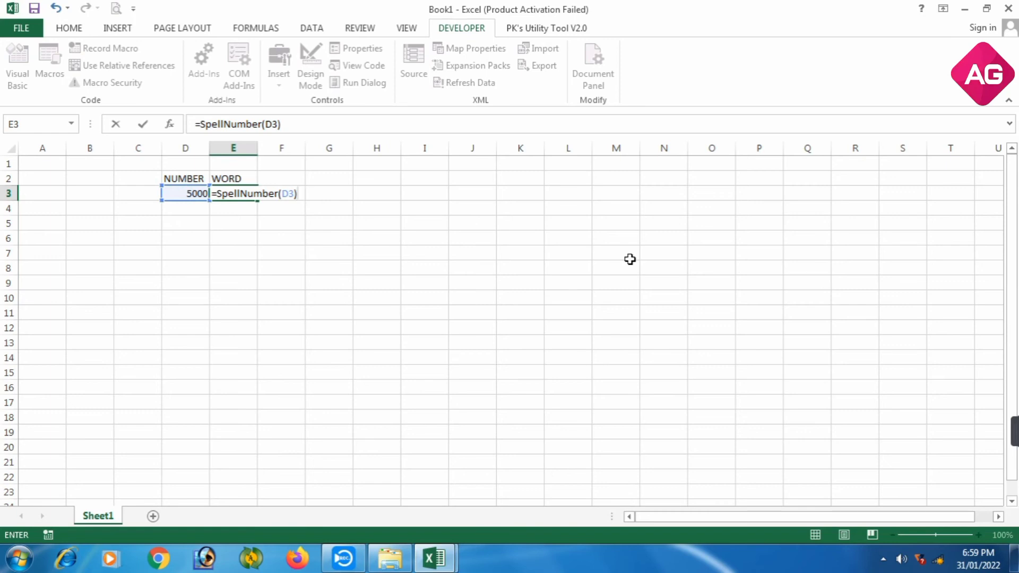
{"action": "key", "text": "Return"}
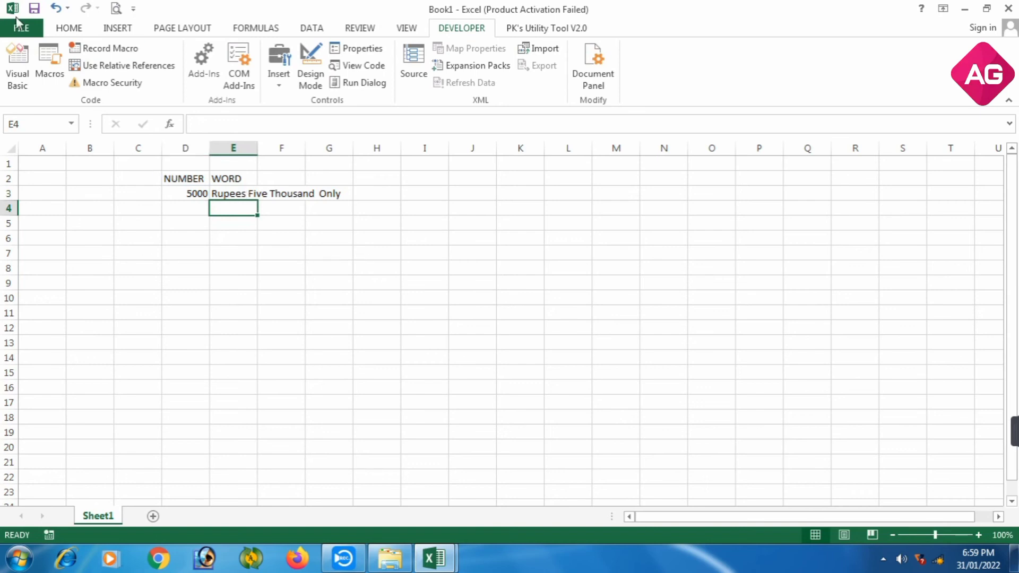
- In Save As, choose the Desktop and the Excel Macro-Enabled Workbook file type
{"action": "left_click", "coordinate": [22, 28]}
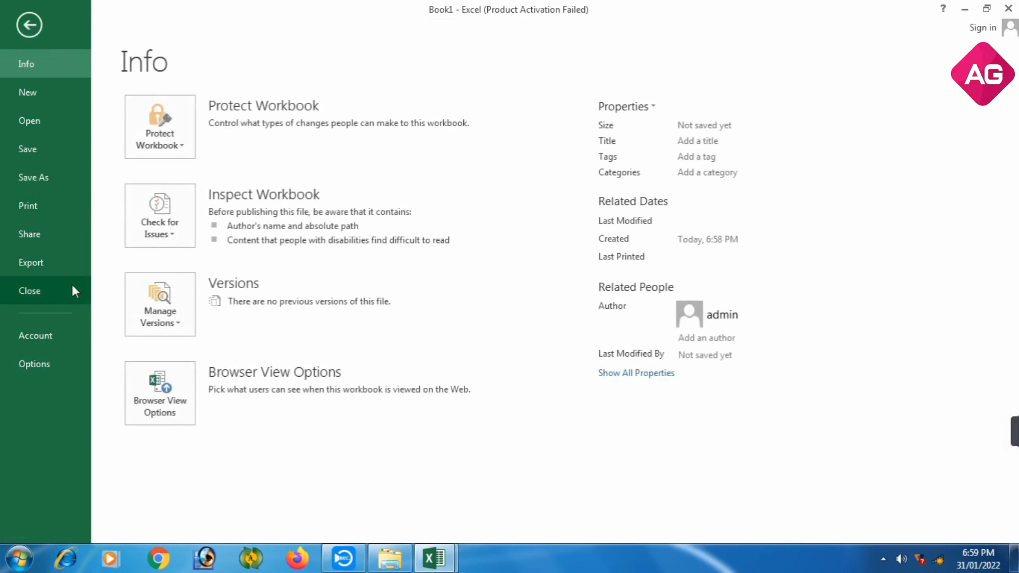
{"action": "left_click", "coordinate": [42, 157]}
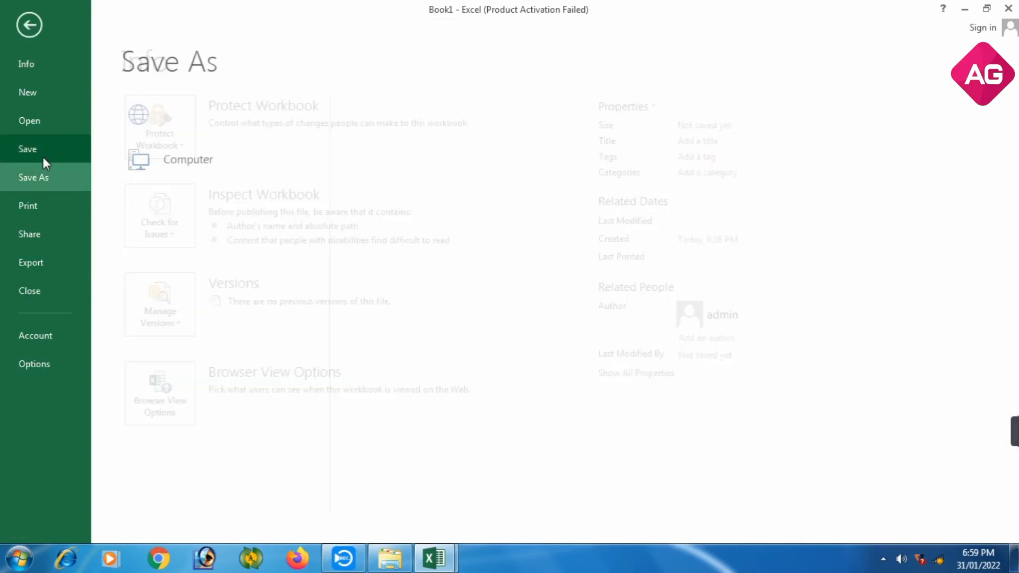
{"action": "left_click", "coordinate": [378, 361]}
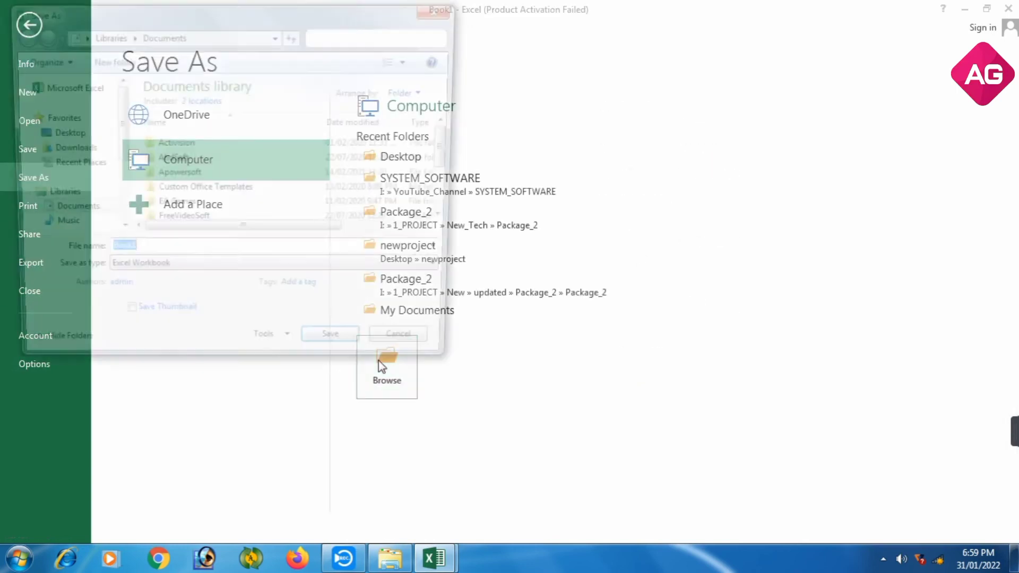
{"action": "left_click", "coordinate": [59, 133]}
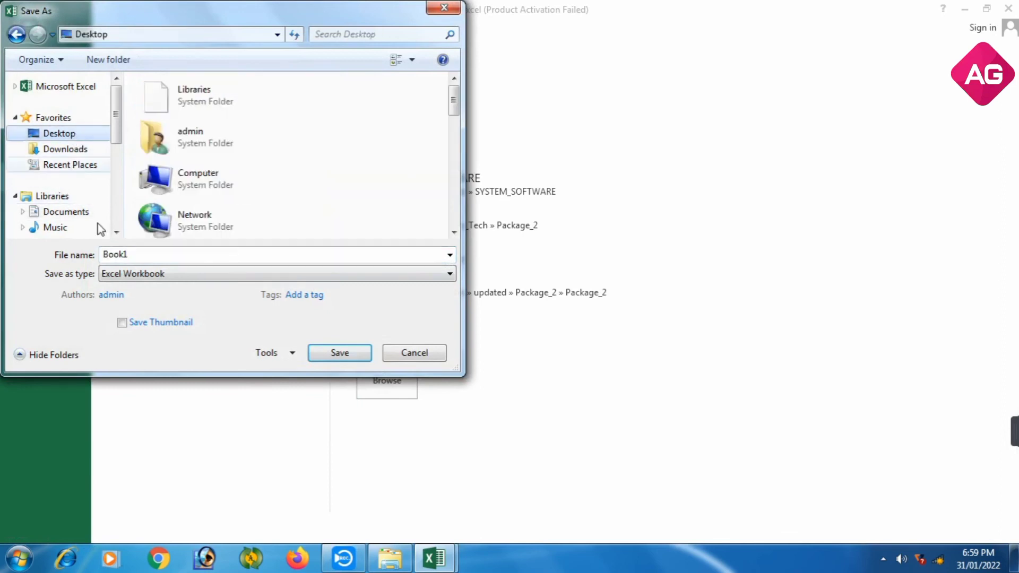
{"action": "left_click", "coordinate": [155, 275]}
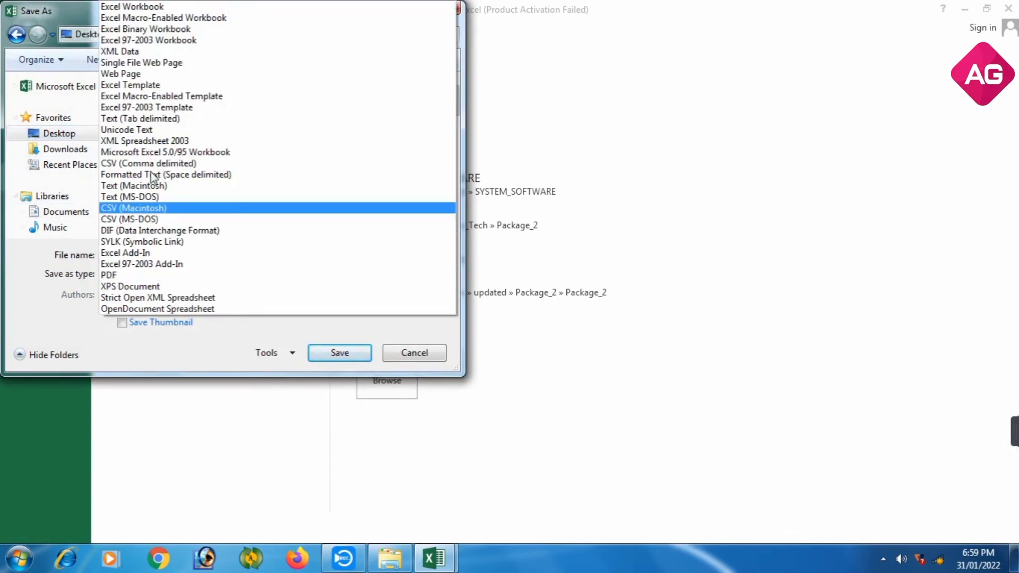
{"action": "left_click", "coordinate": [281, 25]}
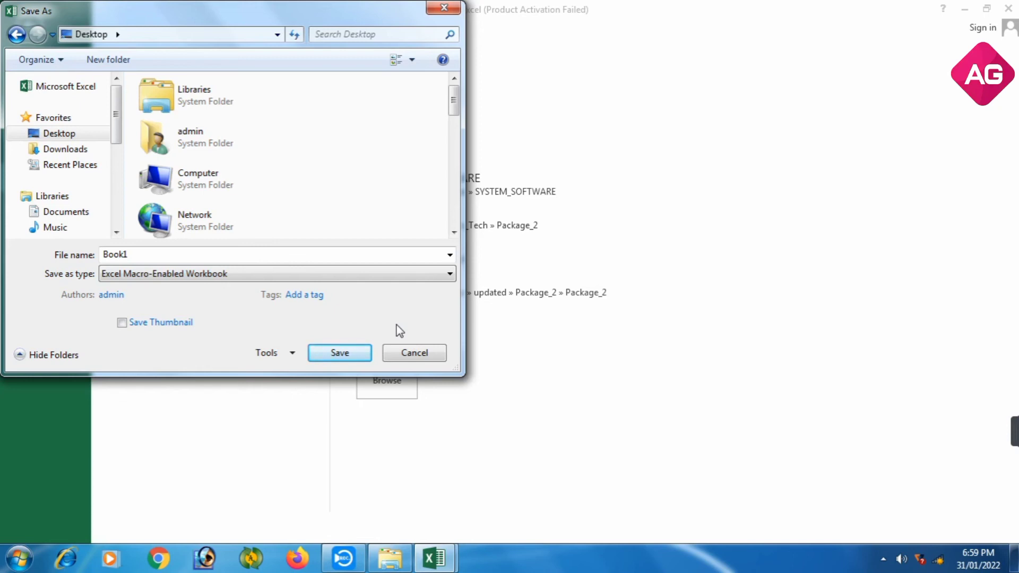
- Name the file AG COMPUTER, keep the macro-enabled type, and save it
{"action": "double_click", "coordinate": [154, 255]}
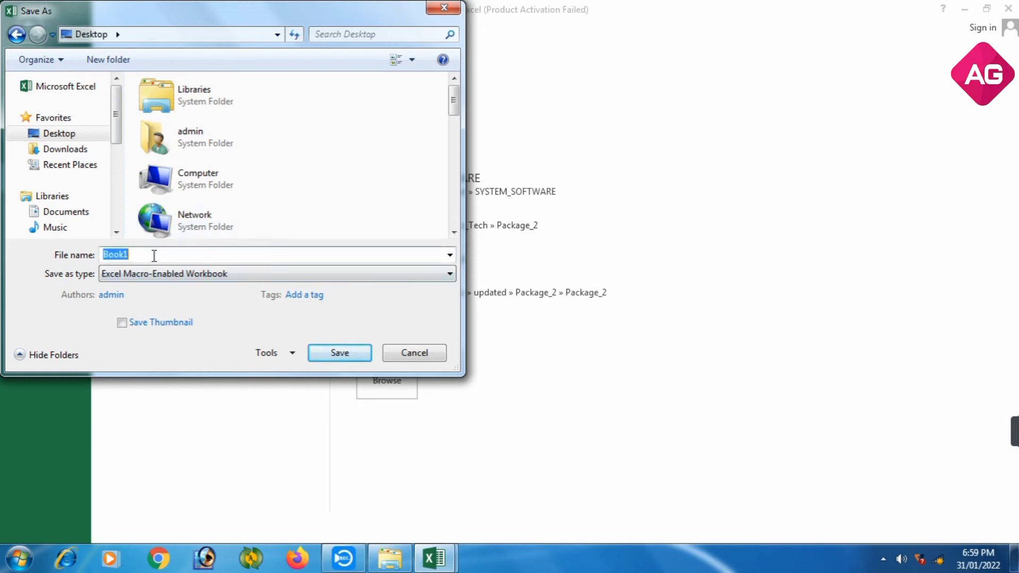
{"action": "type", "text": "AG COMPUTER"}
{"action": "left_click", "coordinate": [193, 271]}
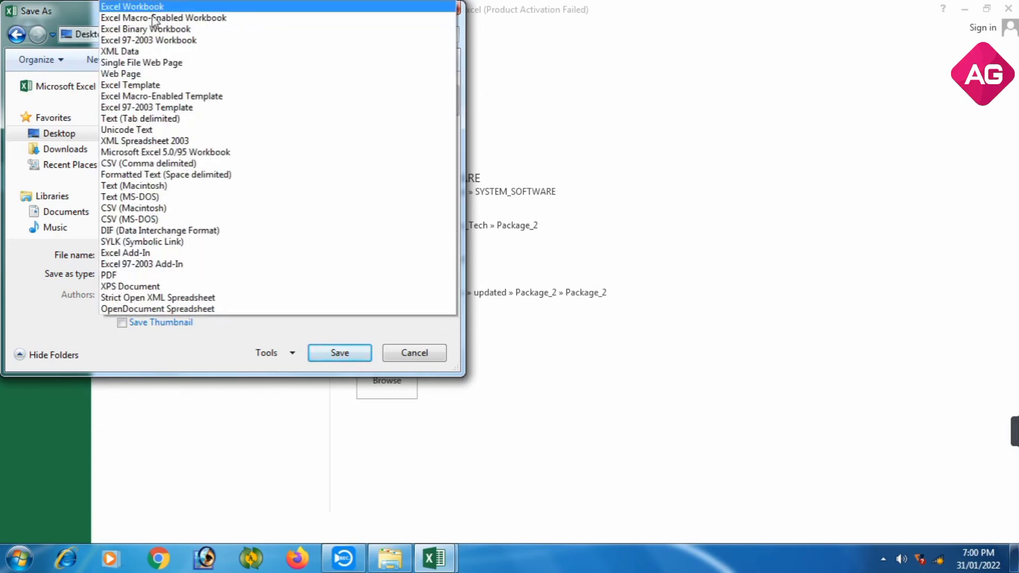
{"action": "left_click", "coordinate": [154, 18]}
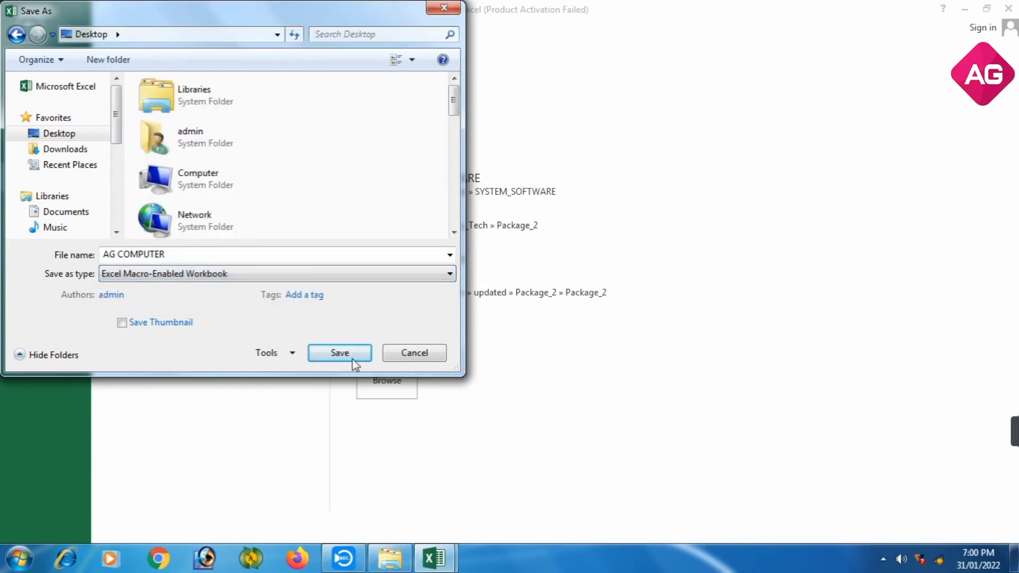
{"action": "left_click", "coordinate": [353, 358]}
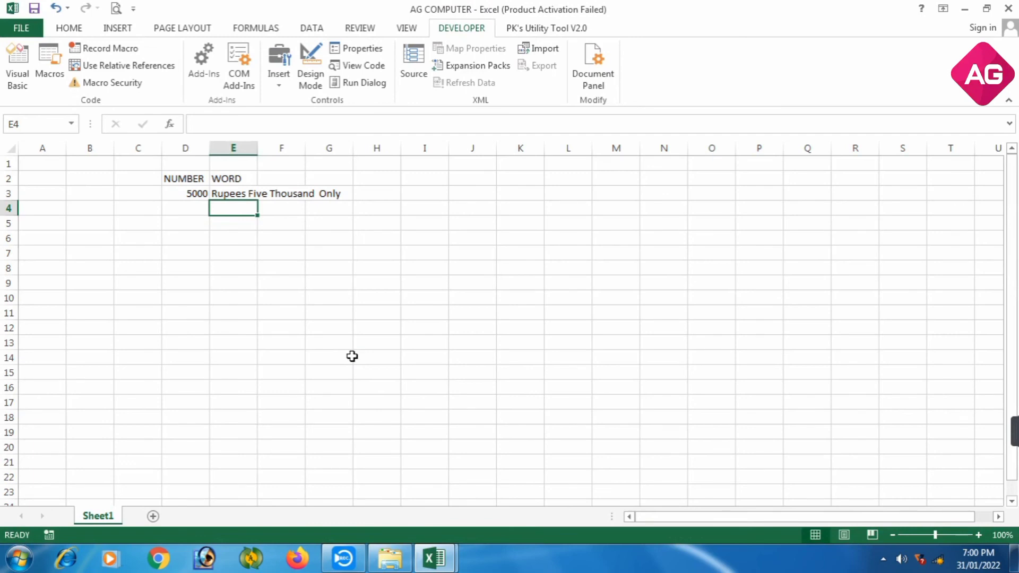
- Refresh the desktop, move a workbook icon beside AG COMPUTER, and bring back the Number_Word folder
{"action": "key", "text": "super+d"}
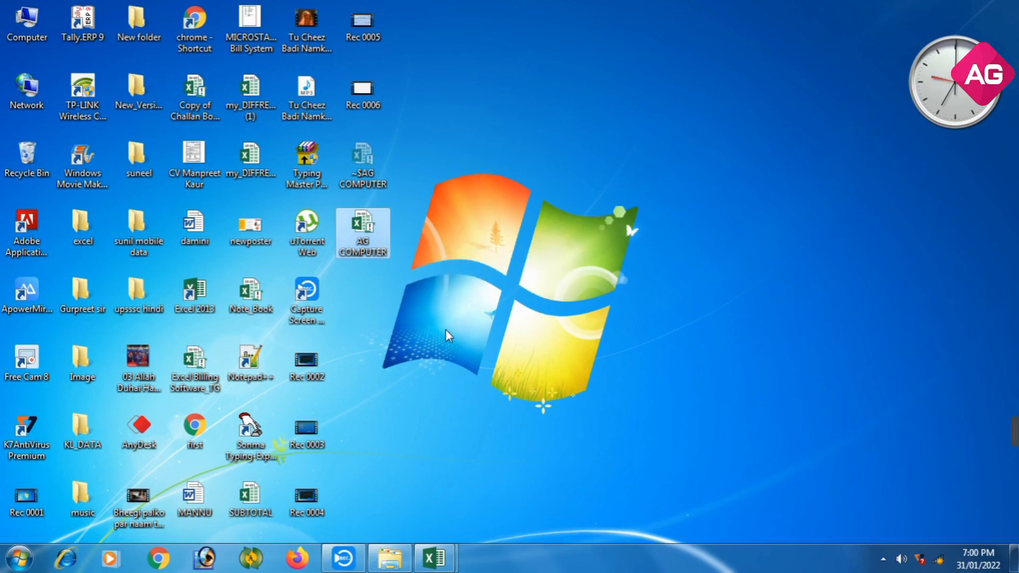
{"action": "right_click", "coordinate": [432, 235]}
{"action": "left_click", "coordinate": [460, 280]}
{"action": "mouse_move", "coordinate": [241, 170]}
{"action": "left_mouse_down"}
{"action": "mouse_move", "coordinate": [400, 294]}
{"action": "mouse_move", "coordinate": [338, 195]}
{"action": "left_mouse_up"}
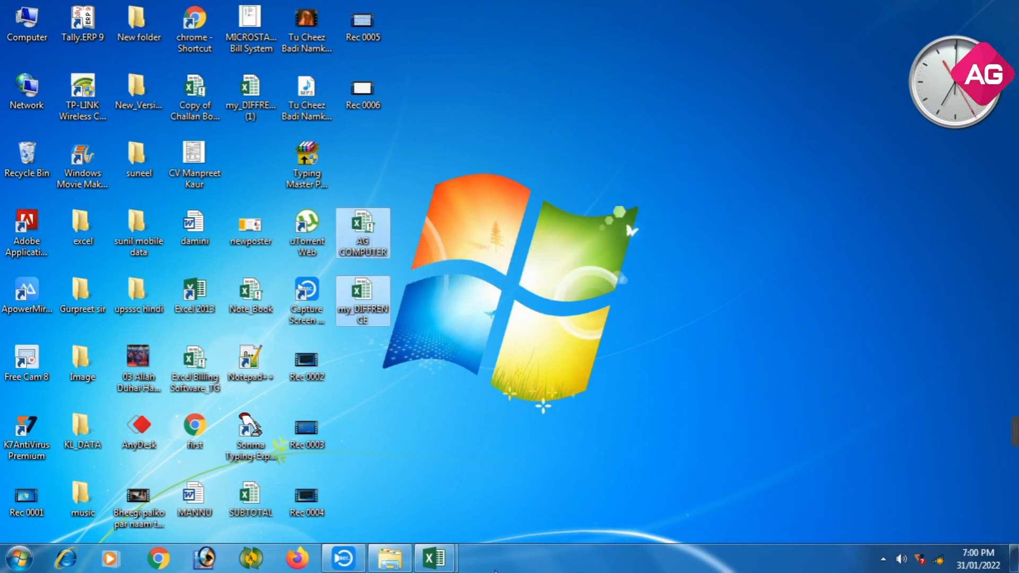
{"action": "left_click", "coordinate": [390, 558]}
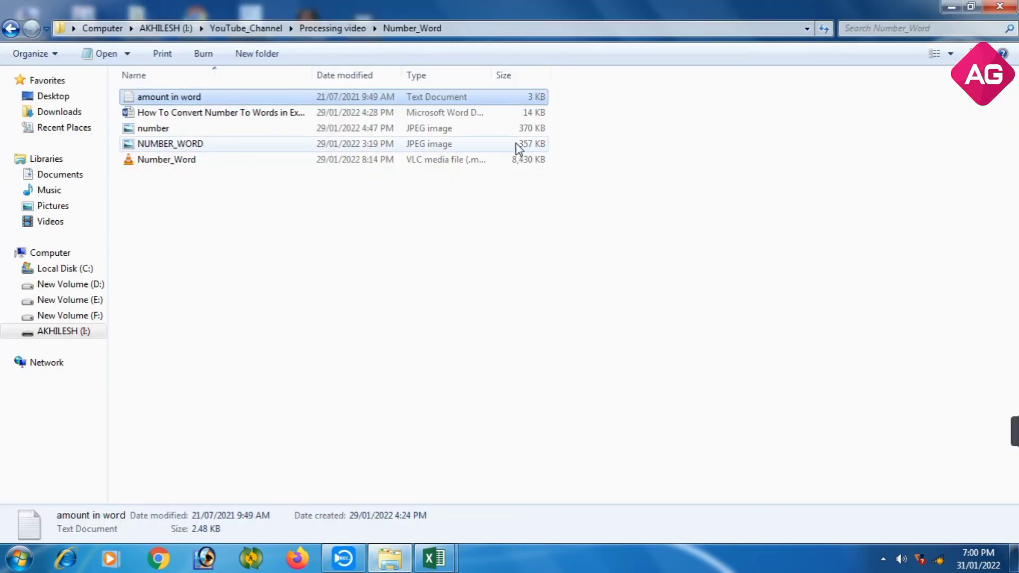
- View the 'amount in word' code file in Notepad, close it, and switch to the SUBTOTAL workbook
{"action": "double_click", "coordinate": [250, 96]}
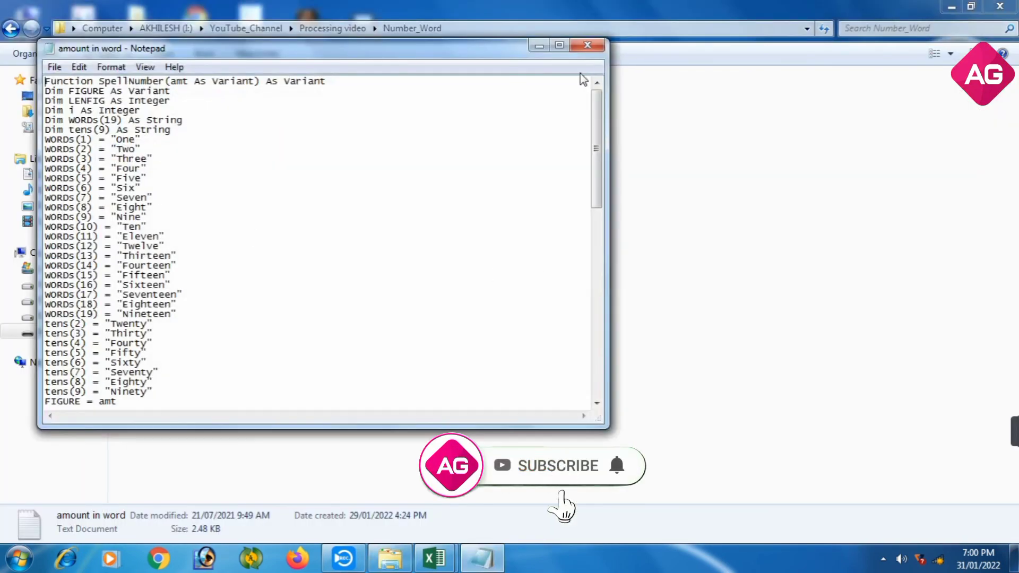
{"action": "left_click", "coordinate": [588, 47]}
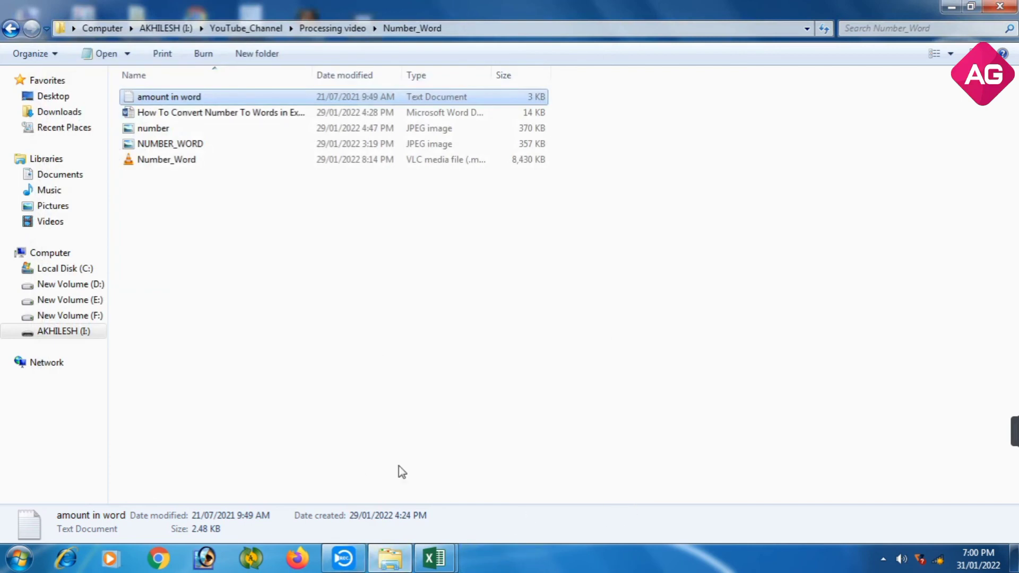
{"action": "left_click", "coordinate": [434, 557]}
{"action": "left_click", "coordinate": [354, 480]}
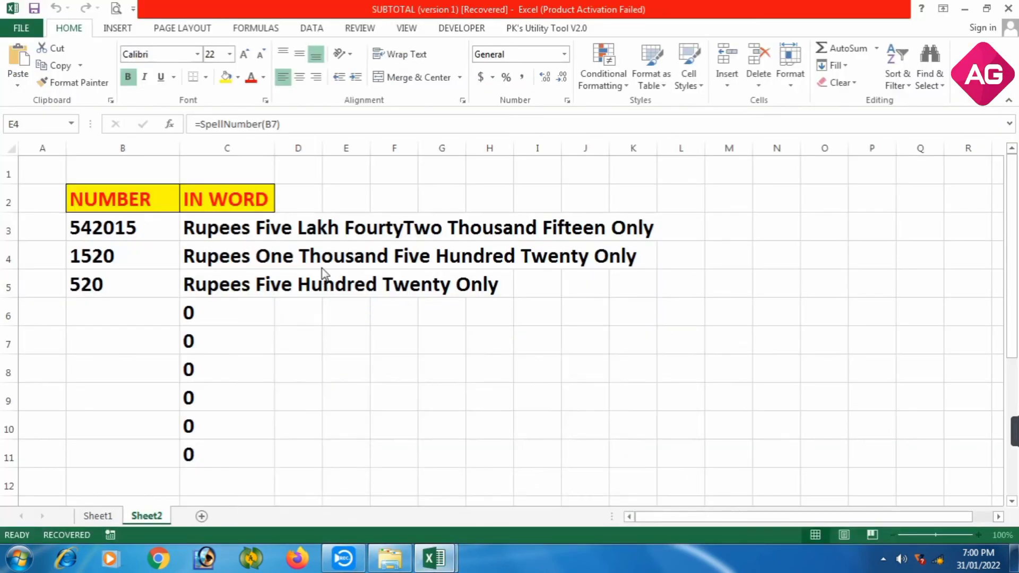
{"action": "left_click", "coordinate": [298, 310]}
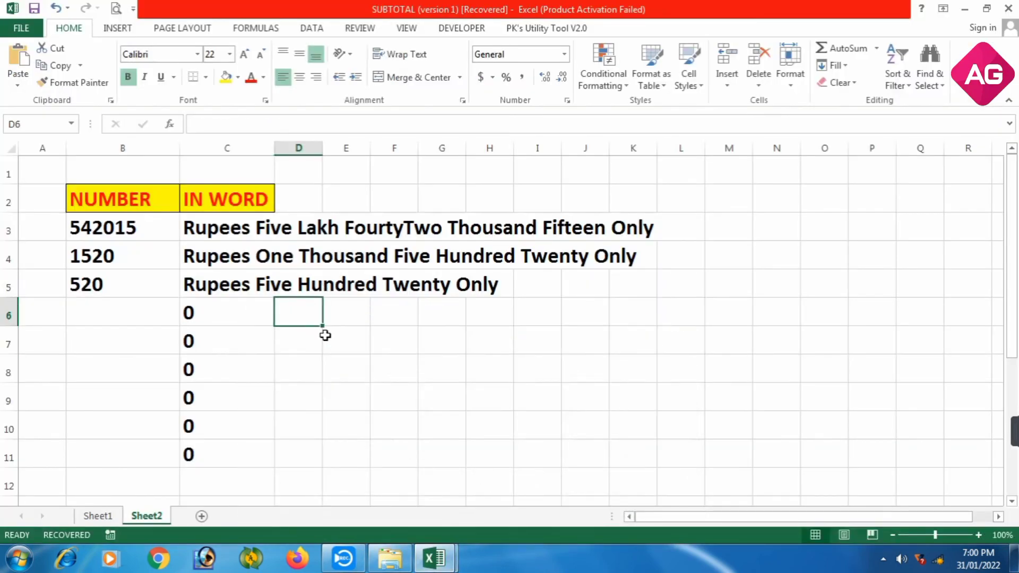
{"action": "left_click", "coordinate": [102, 223]}
{"action": "type", "text": "542103."}
{"action": "key", "text": "BackSpace"}
{"action": "type", "text": "2568"}
{"action": "key", "text": "Return"}
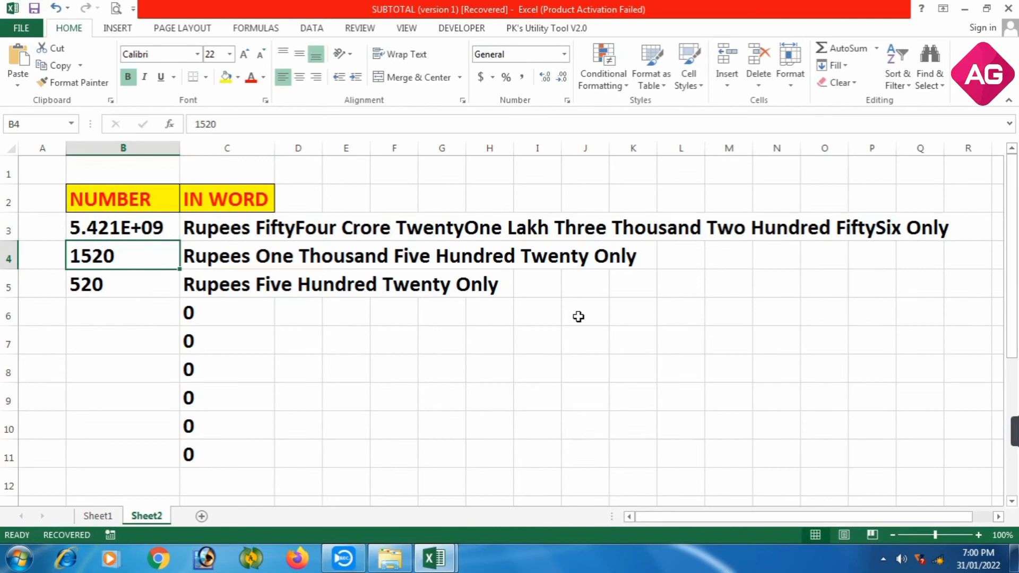